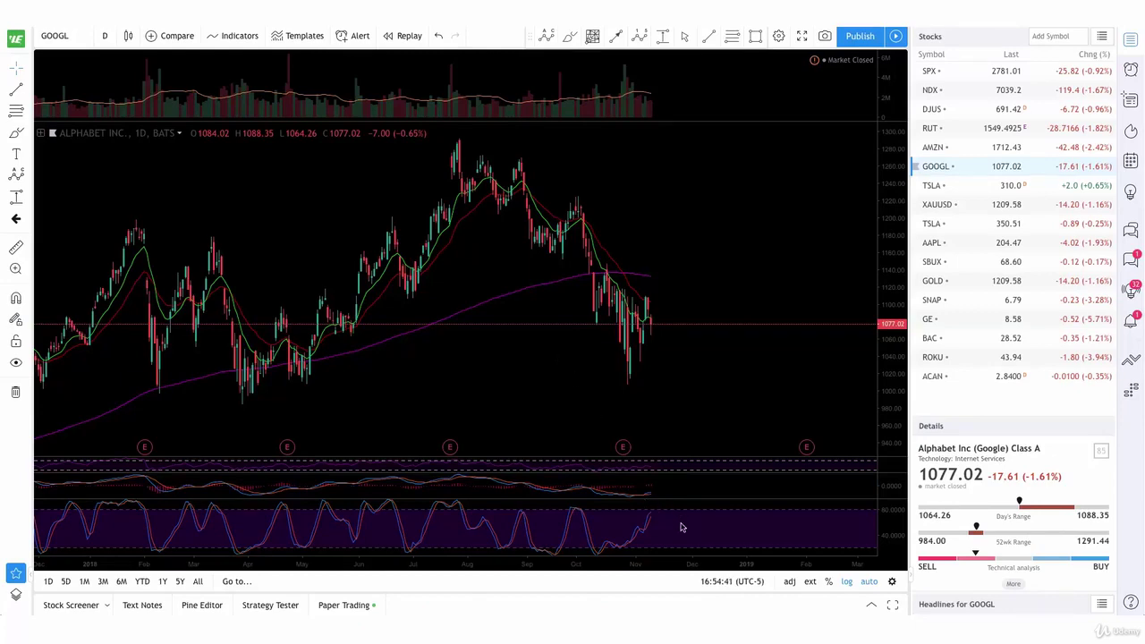
Step: Maximize the stochastic pane, compress its vertical scale, and restore the full chart layout
double_click(680, 527)
left_click_drag(886, 145, 877, 389)
double_click(711, 268)
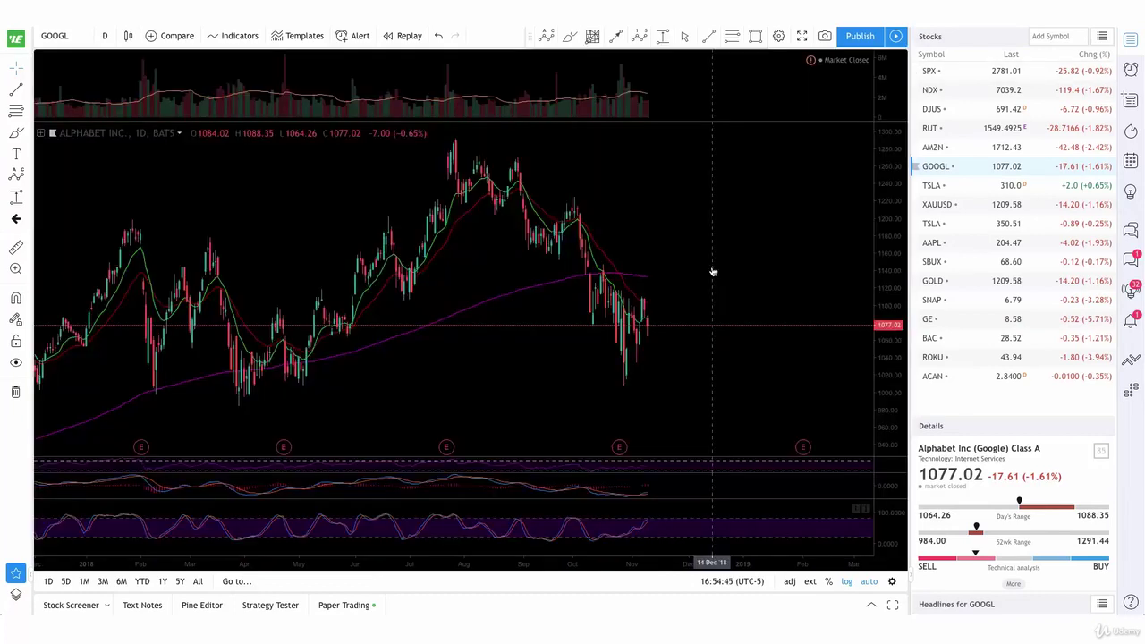
Step: Search the indicator library for "stochas" and close the search without adding anything
left_click(231, 36)
type("s")
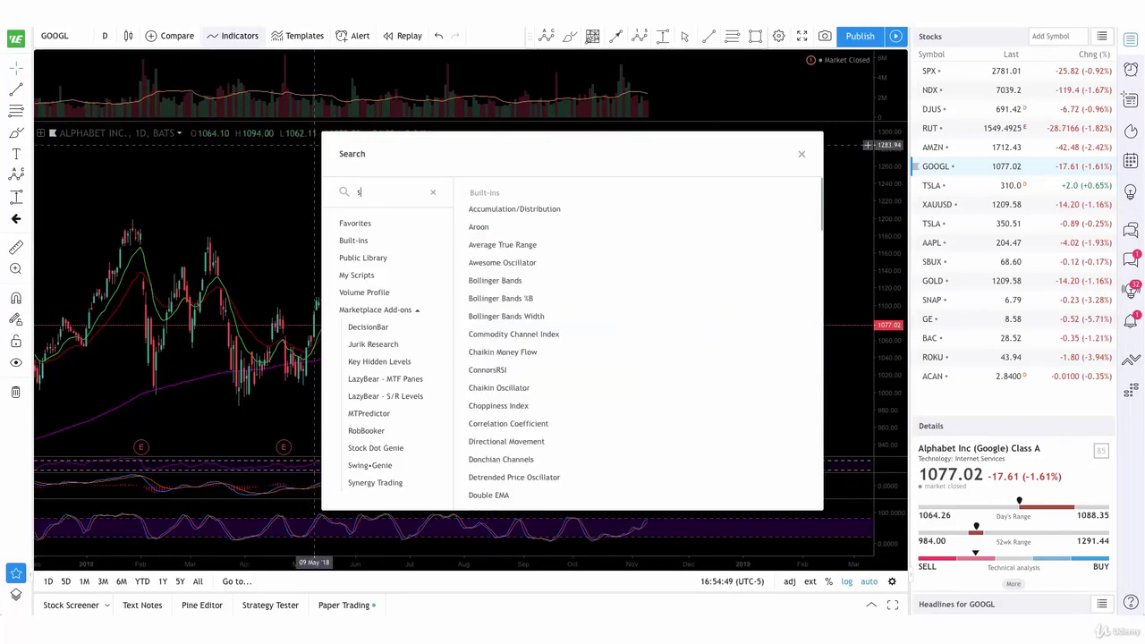
type("tochas")
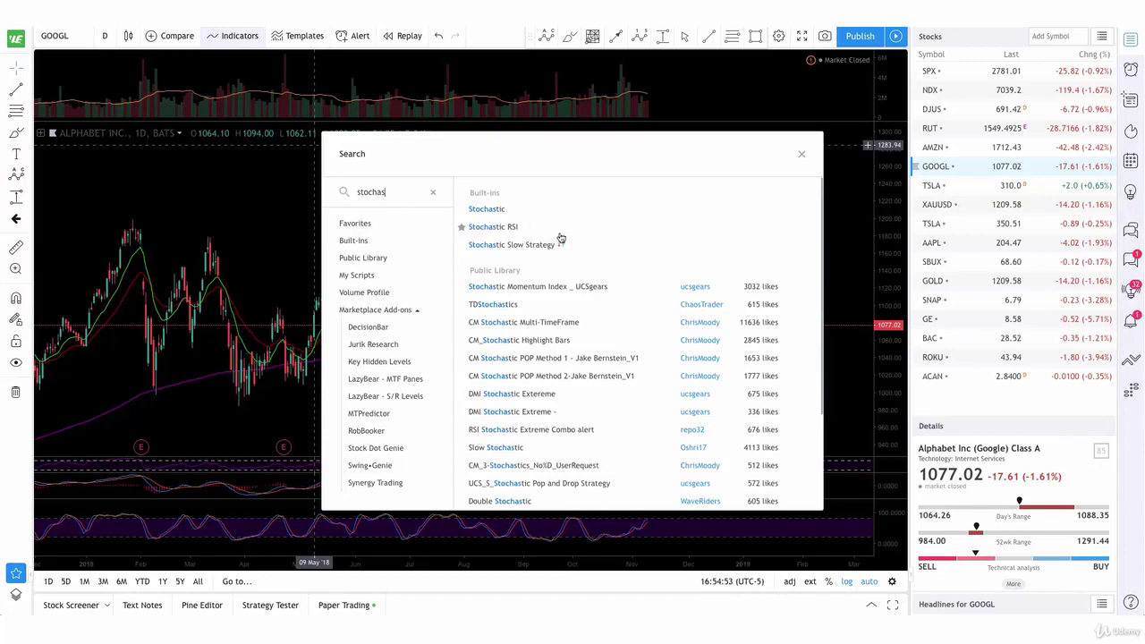
left_click(802, 155)
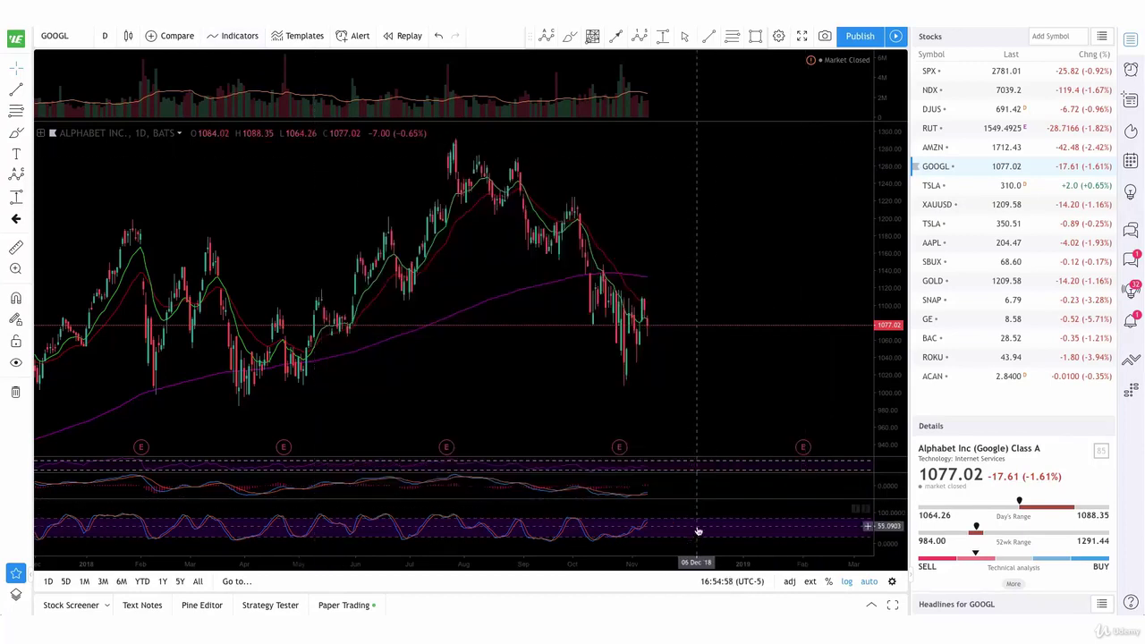
Step: Examine the maximized stochastic oscillator against its 80 and 20 levels, and return to the full chart
double_click(698, 532)
left_click_drag(883, 131, 906, 291)
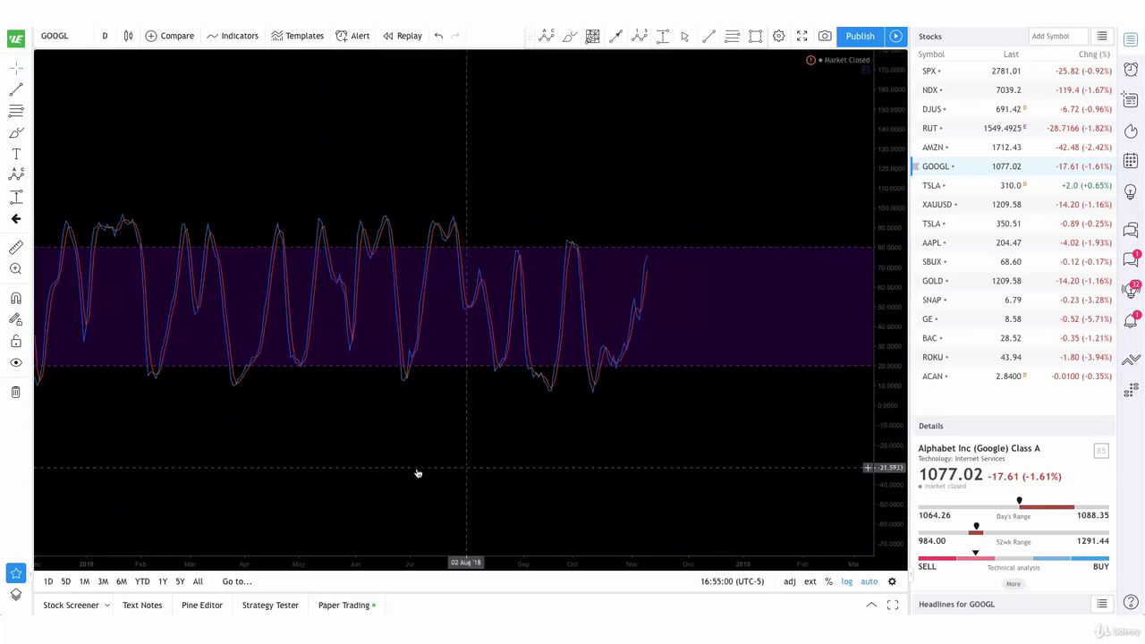
scroll(438, 463, "up", 3)
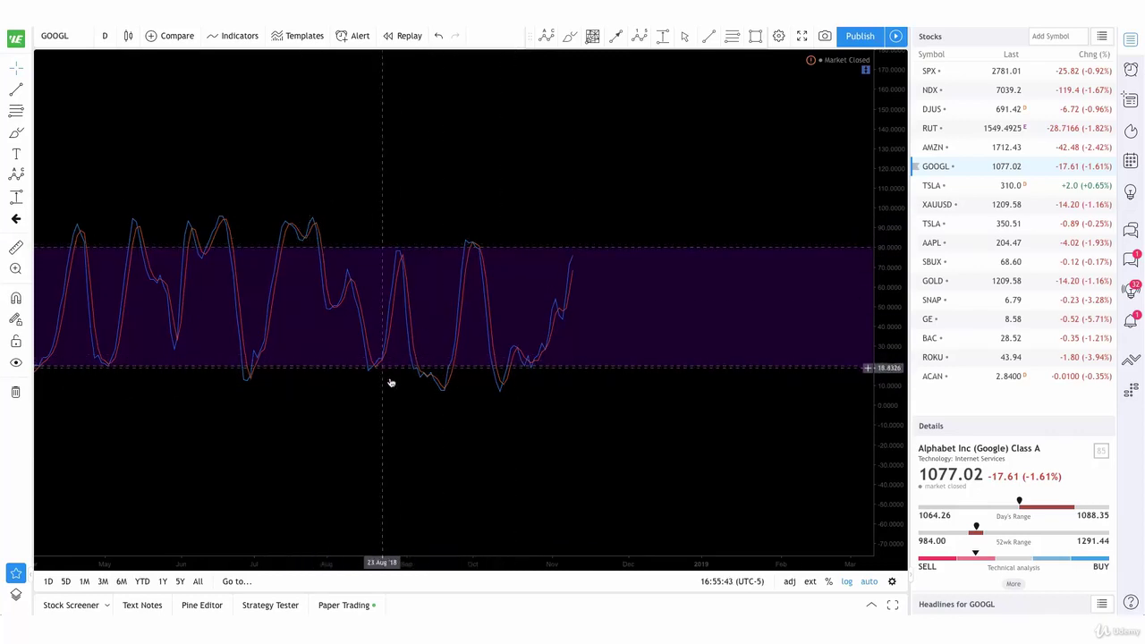
double_click(704, 336)
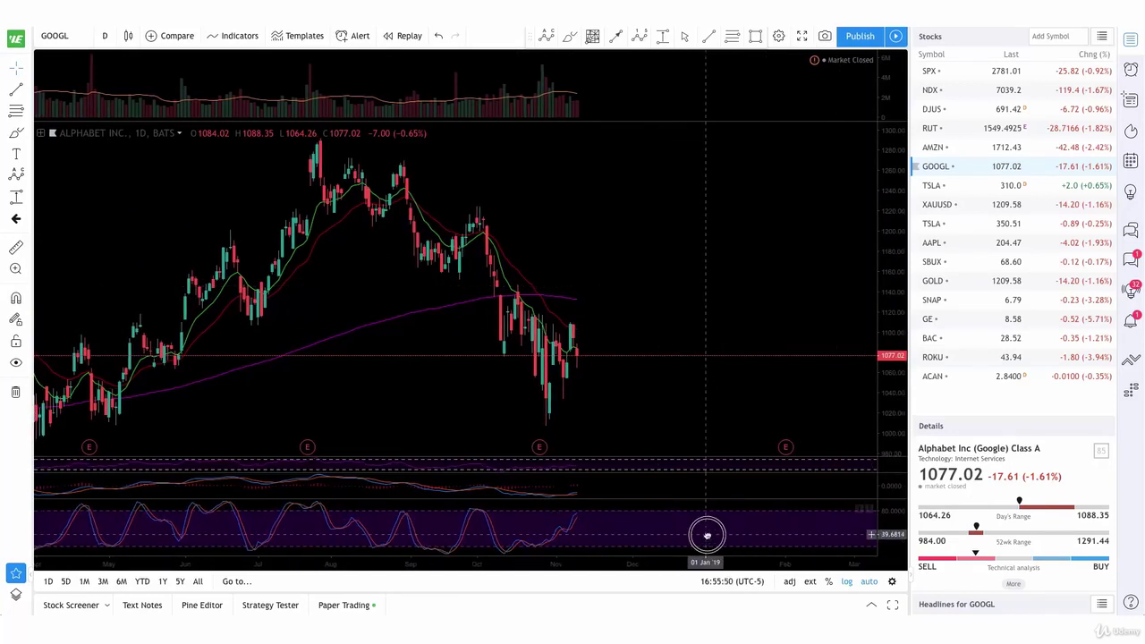
left_click_drag(706, 534, 706, 537)
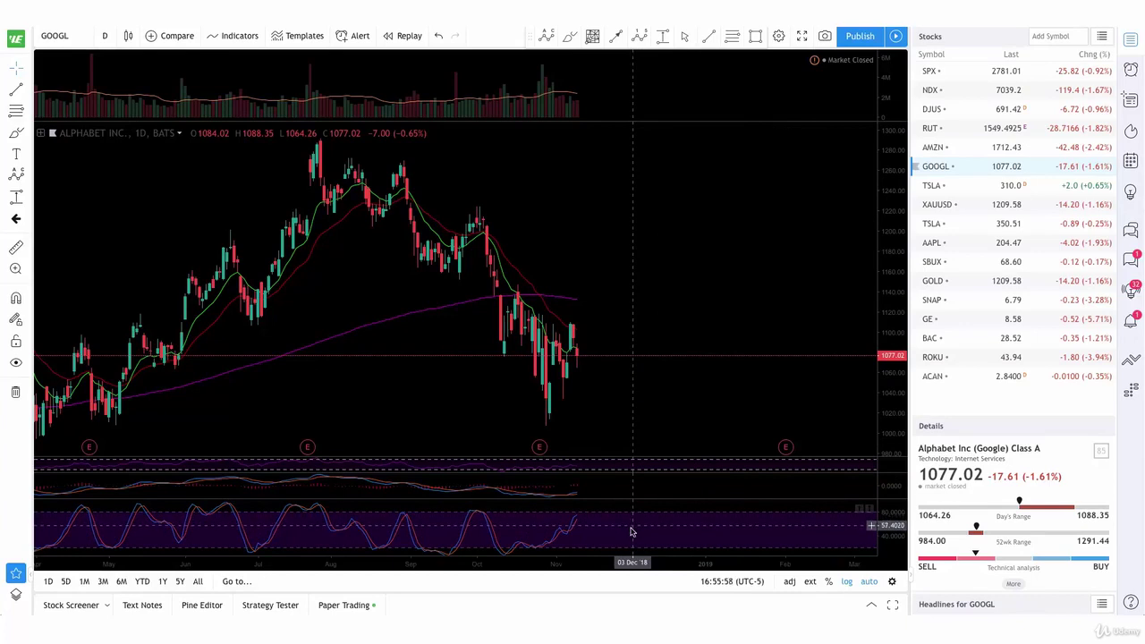
left_click_drag(630, 532, 632, 526)
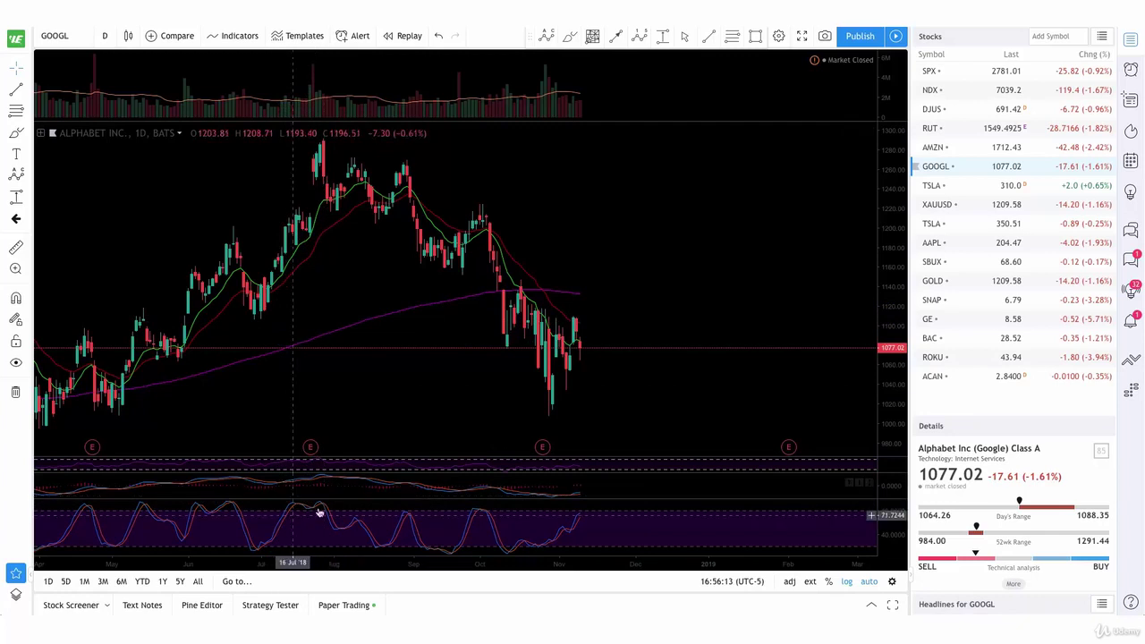
Step: Draw a yellow arrow along the July price rise, from about 1120 on 13 Jul '18 to the late-July peak, and delete it again
left_click(28, 89)
left_click(90, 256)
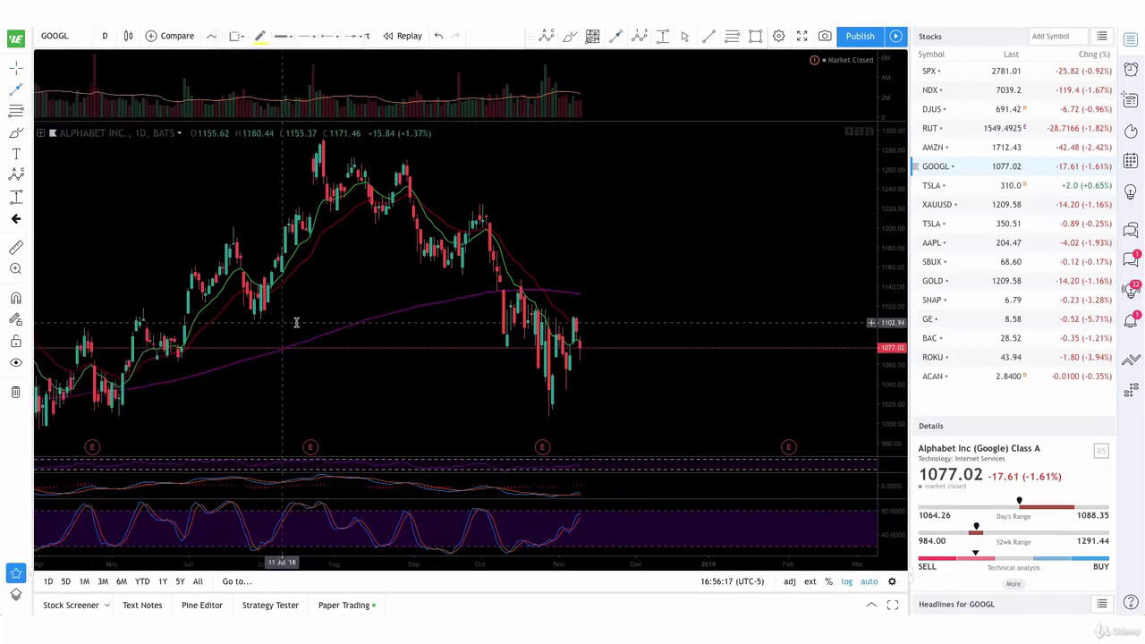
left_click_drag(289, 309, 331, 146)
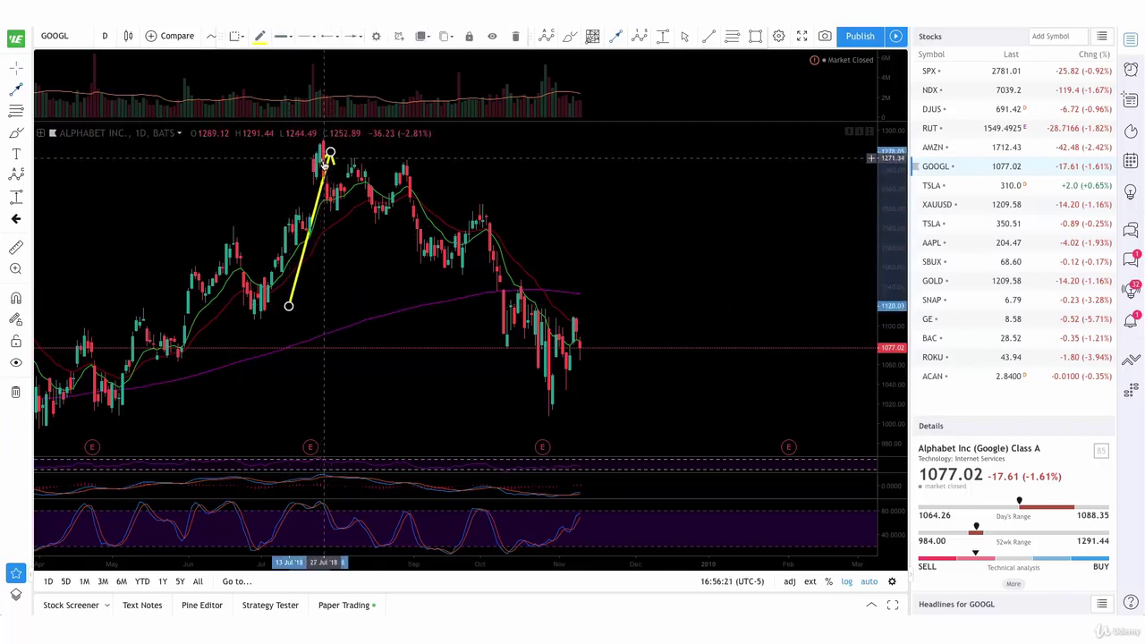
left_click(301, 435)
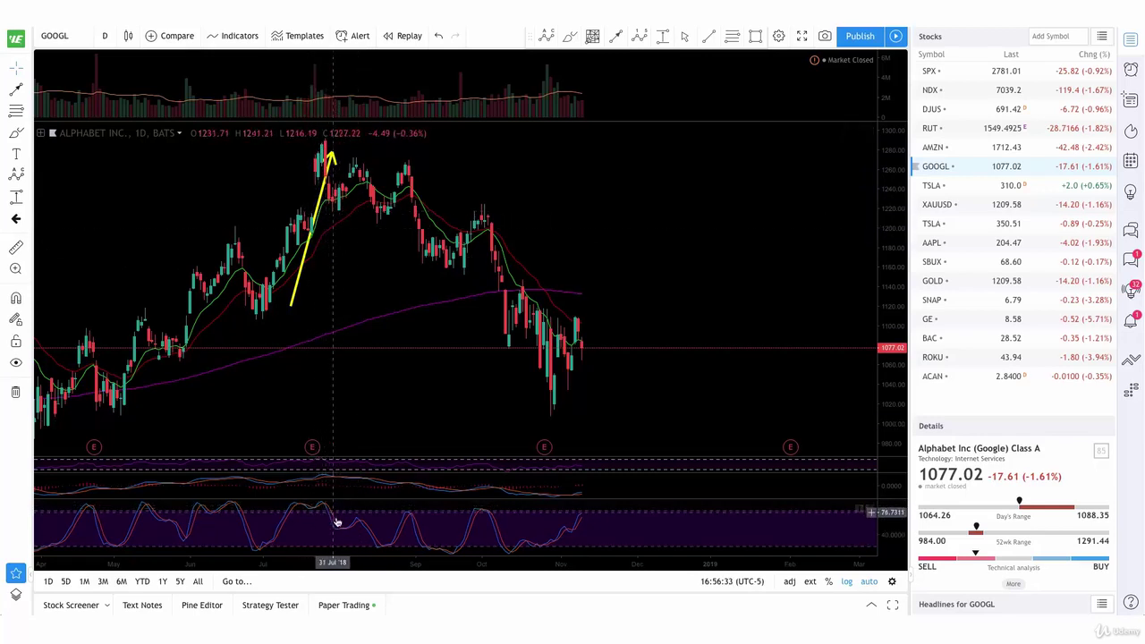
left_click(305, 255)
key("Delete")
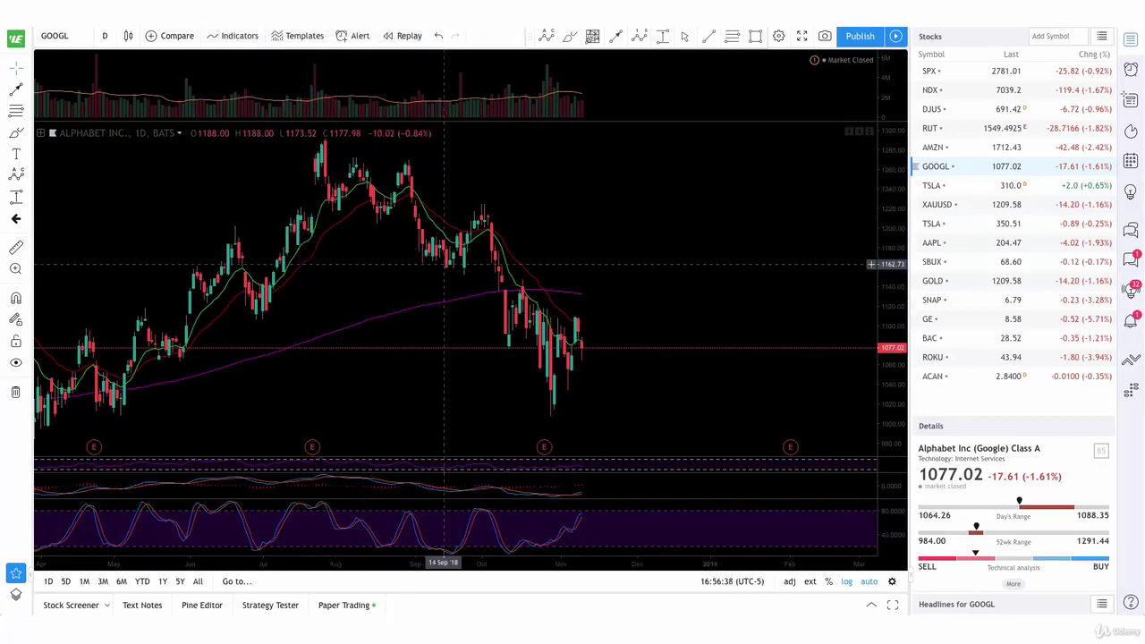
Step: Draw two falling yellow arrows on the October price decline: about 1174 to 1063 along the highs, about 1106 to 1010 along the lows
left_click_drag(642, 288, 620, 274)
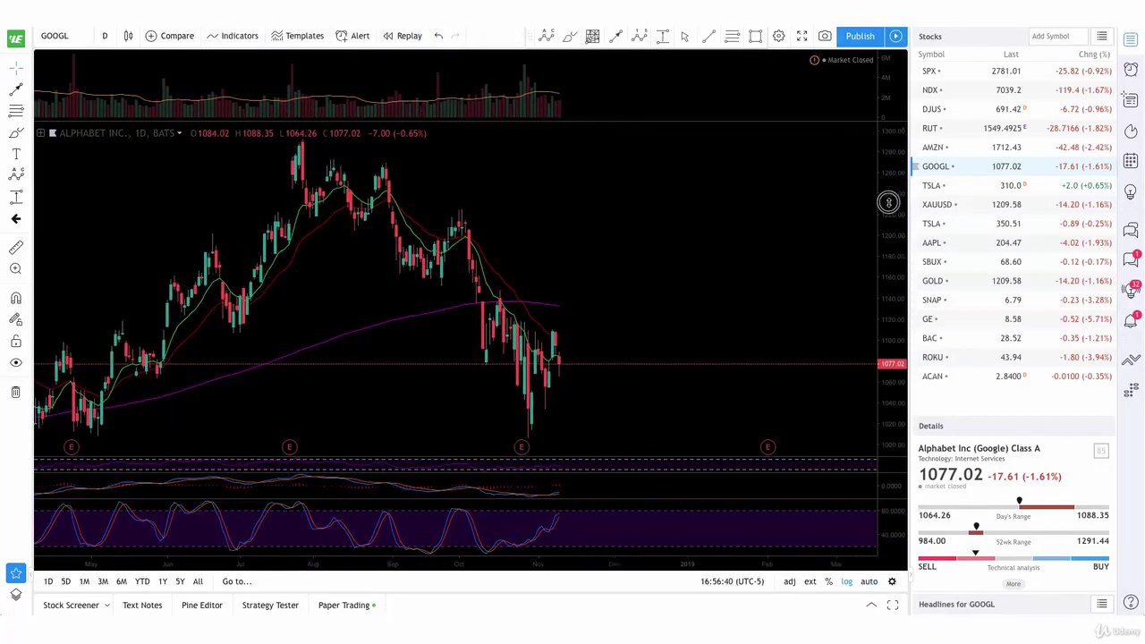
left_click_drag(889, 202, 889, 256)
left_click_drag(626, 246, 595, 251)
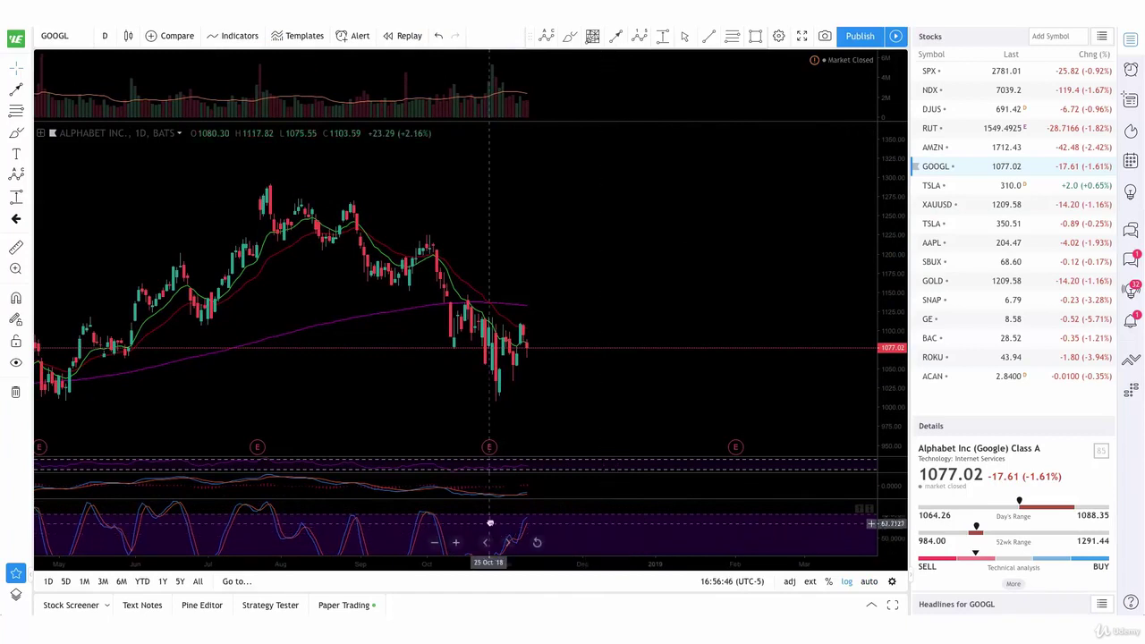
left_click_drag(892, 528, 890, 535)
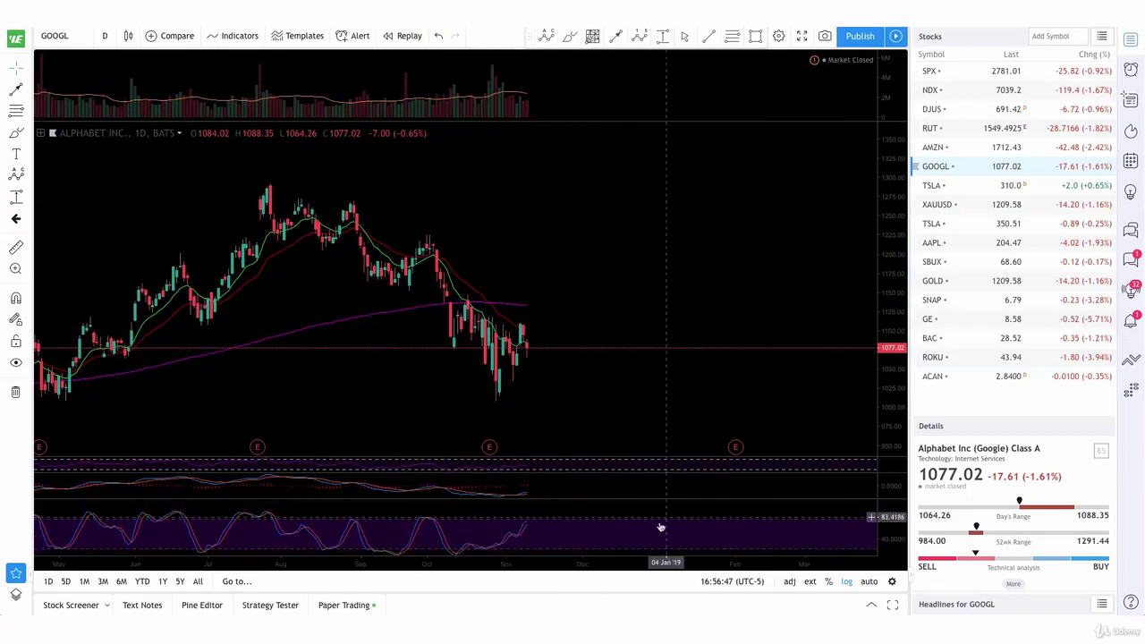
left_click_drag(652, 532, 652, 527)
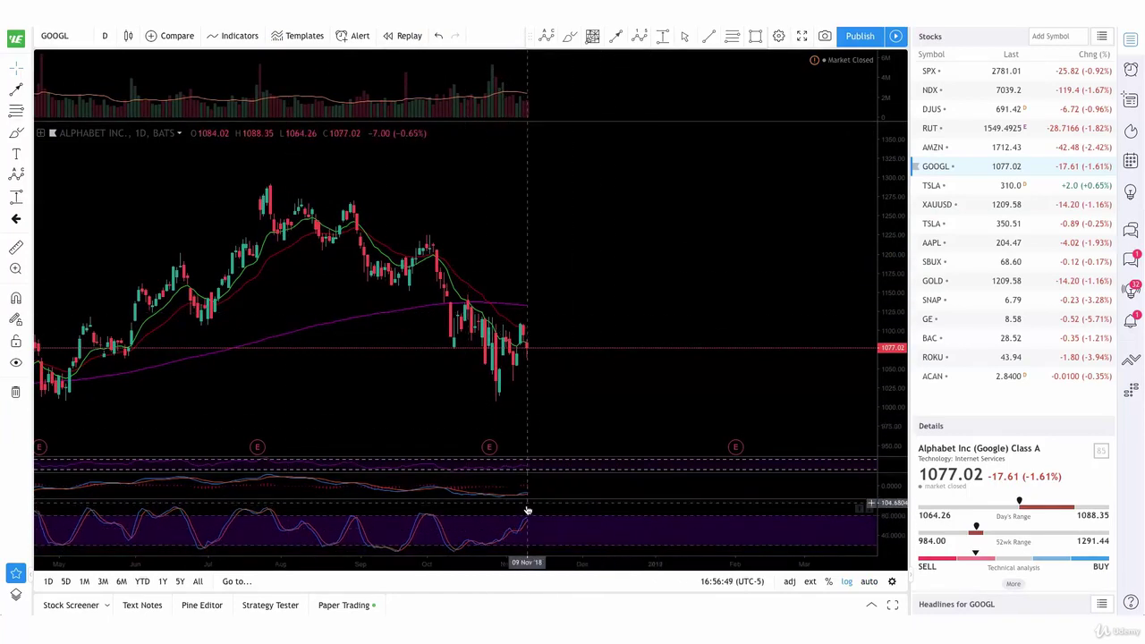
left_click_drag(897, 513, 891, 503)
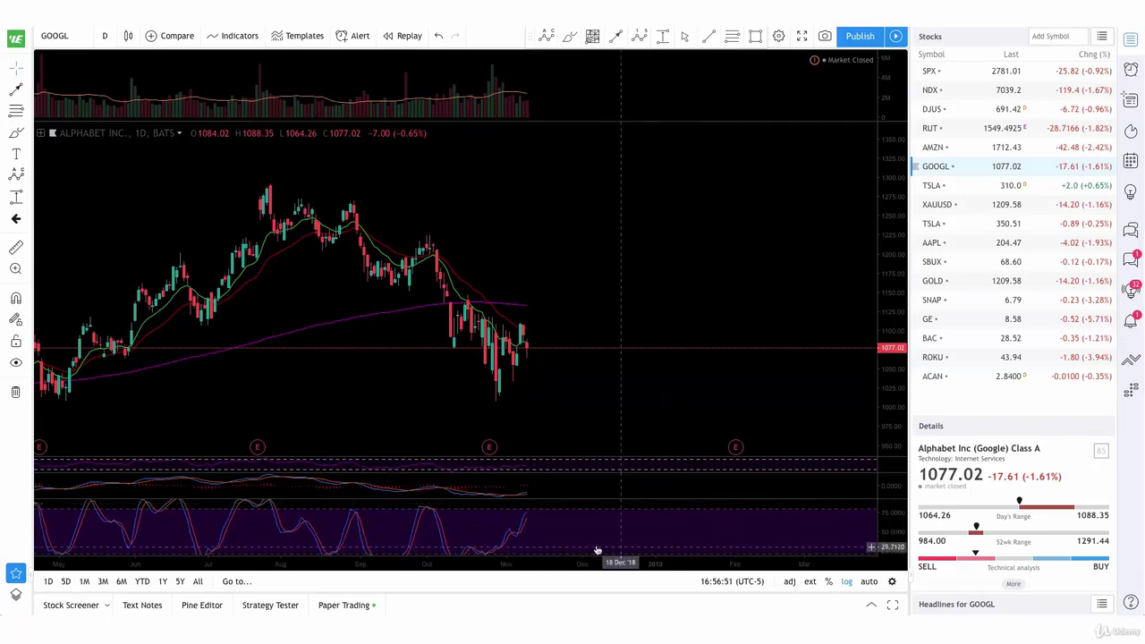
left_click(597, 534)
left_click_drag(597, 534, 592, 527)
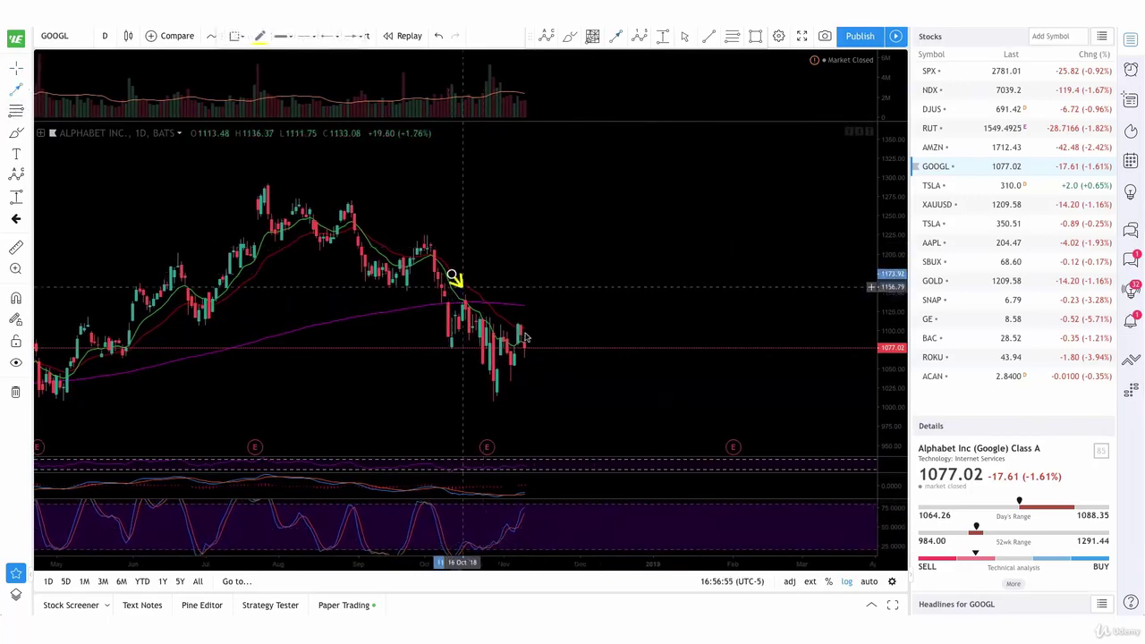
left_click(452, 274)
left_click(534, 359)
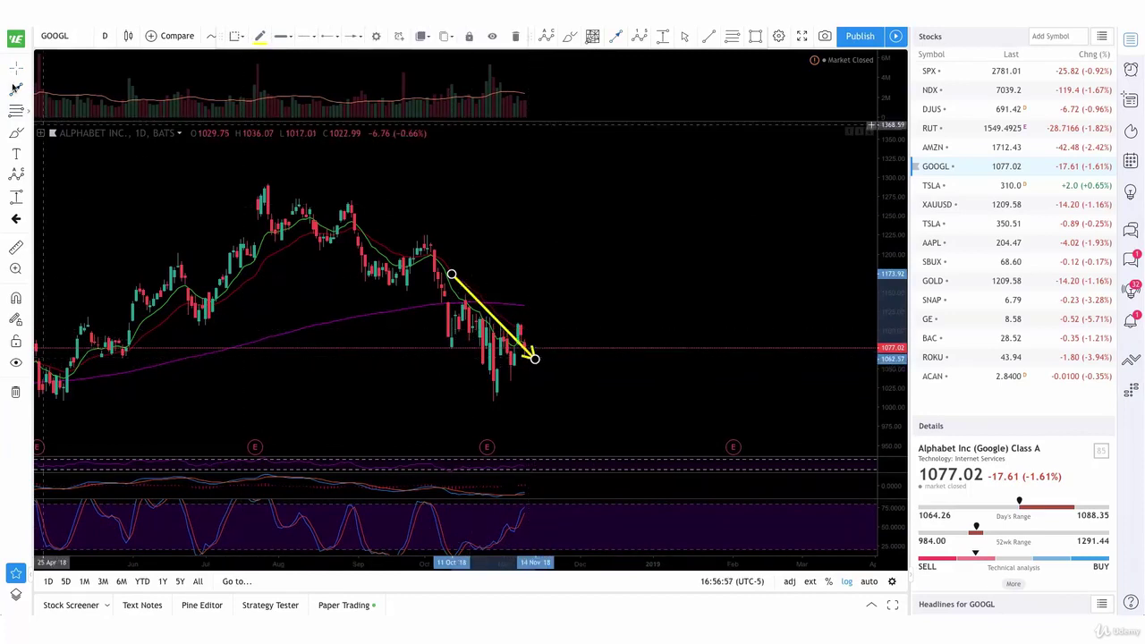
left_click(434, 328)
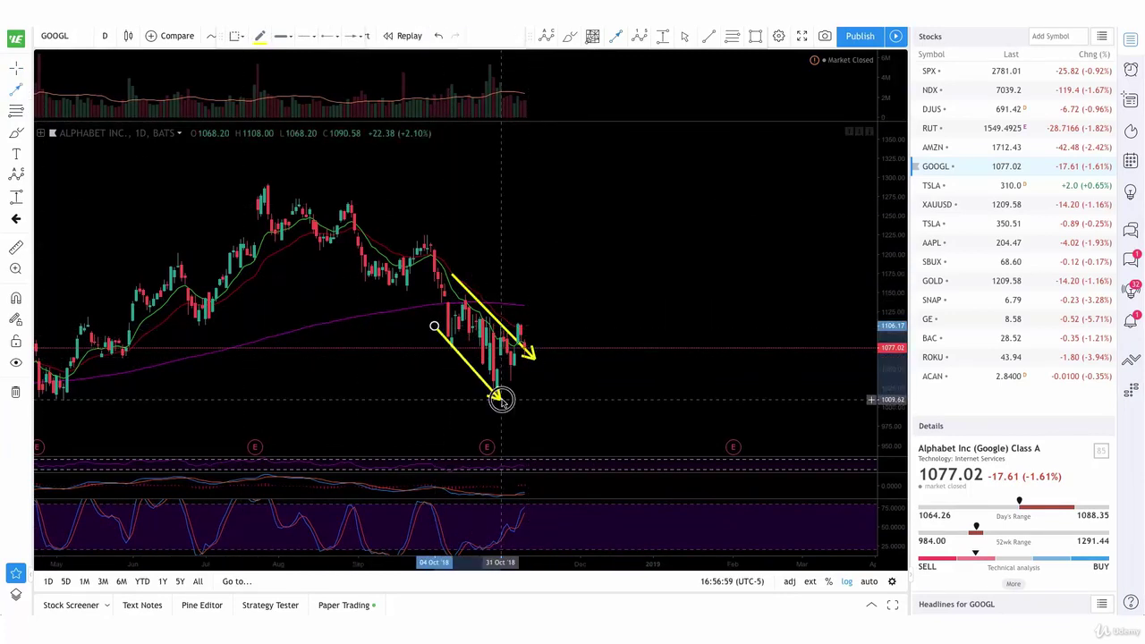
left_click(499, 399)
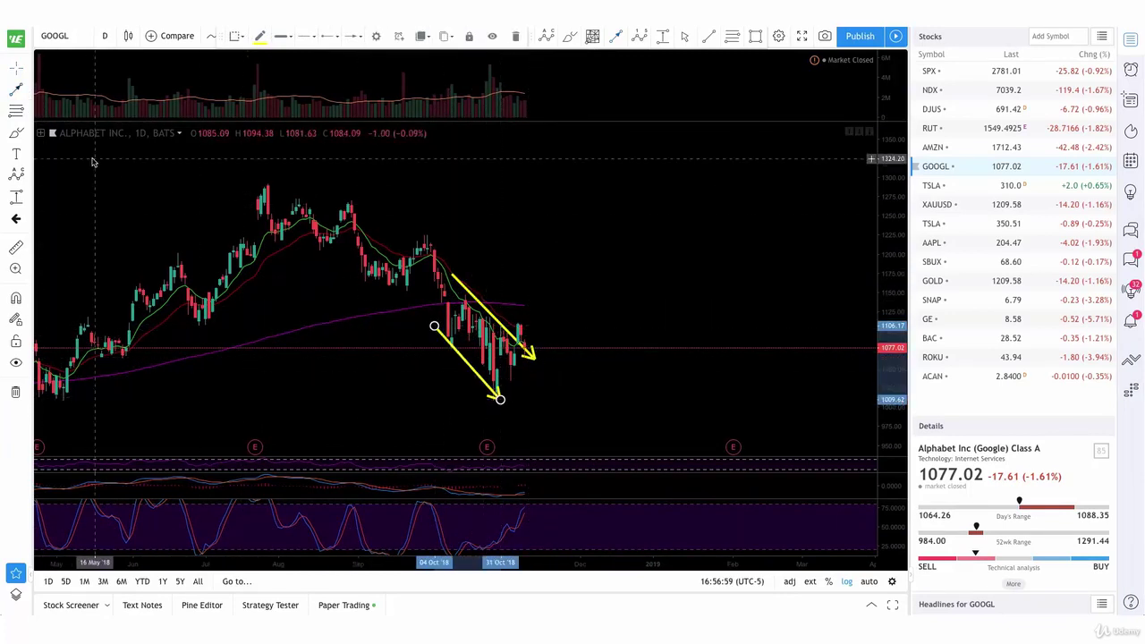
Step: Draw two rising yellow arrows on the stochastic's climb: about 41 to 82 from 23 Oct, and one starting near 20 on 29 Oct
left_click(16, 90)
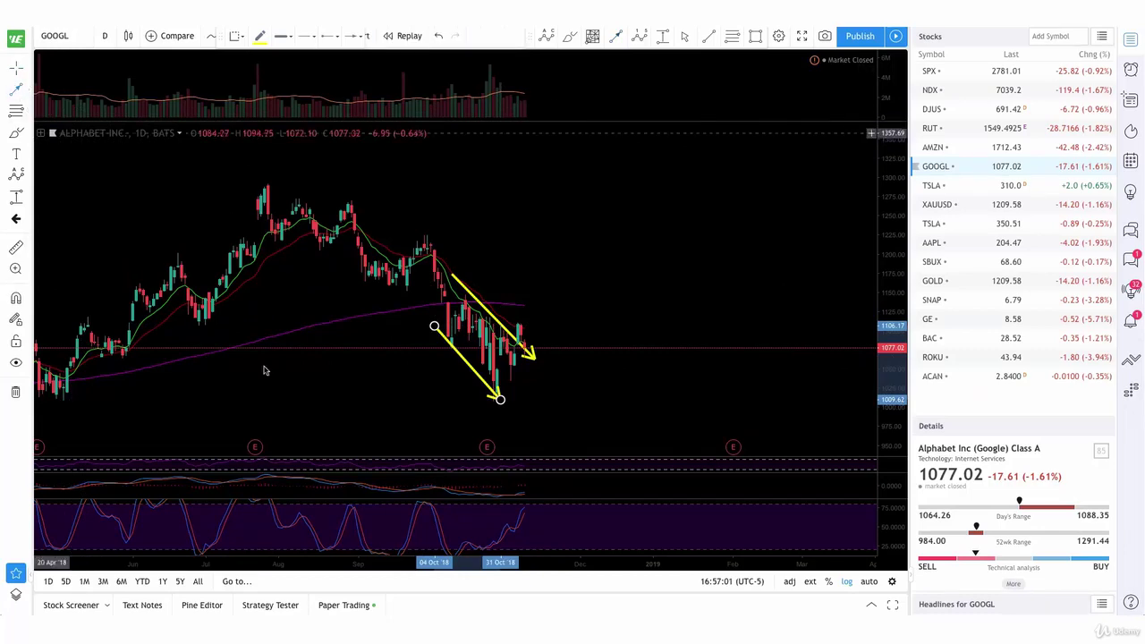
left_click(480, 533)
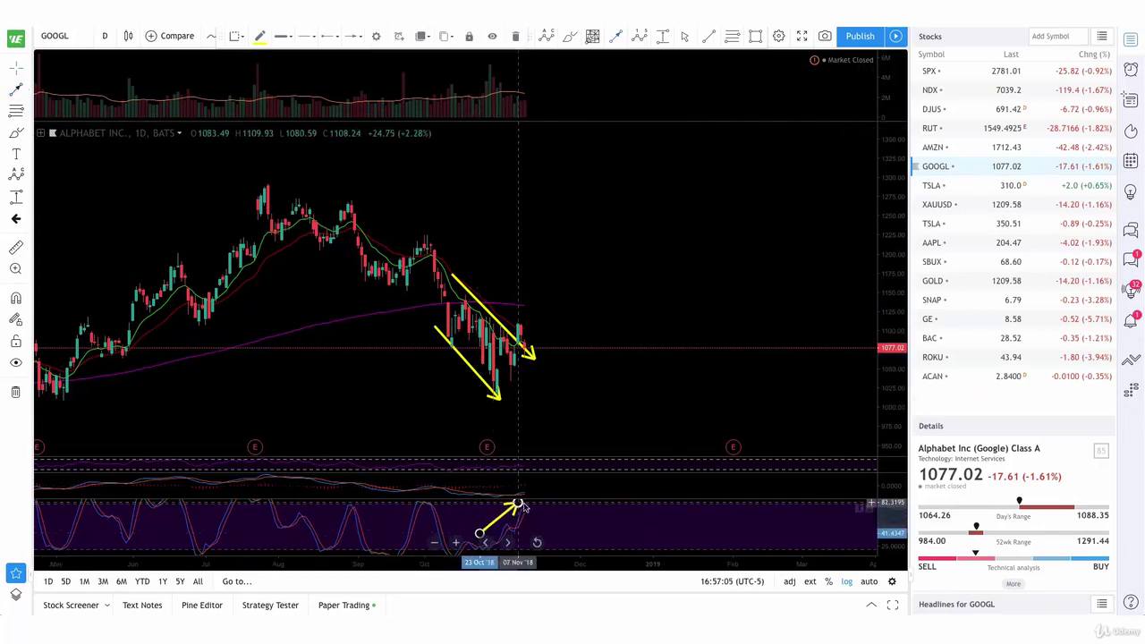
double_click(517, 506)
left_click_drag(886, 148, 856, 441)
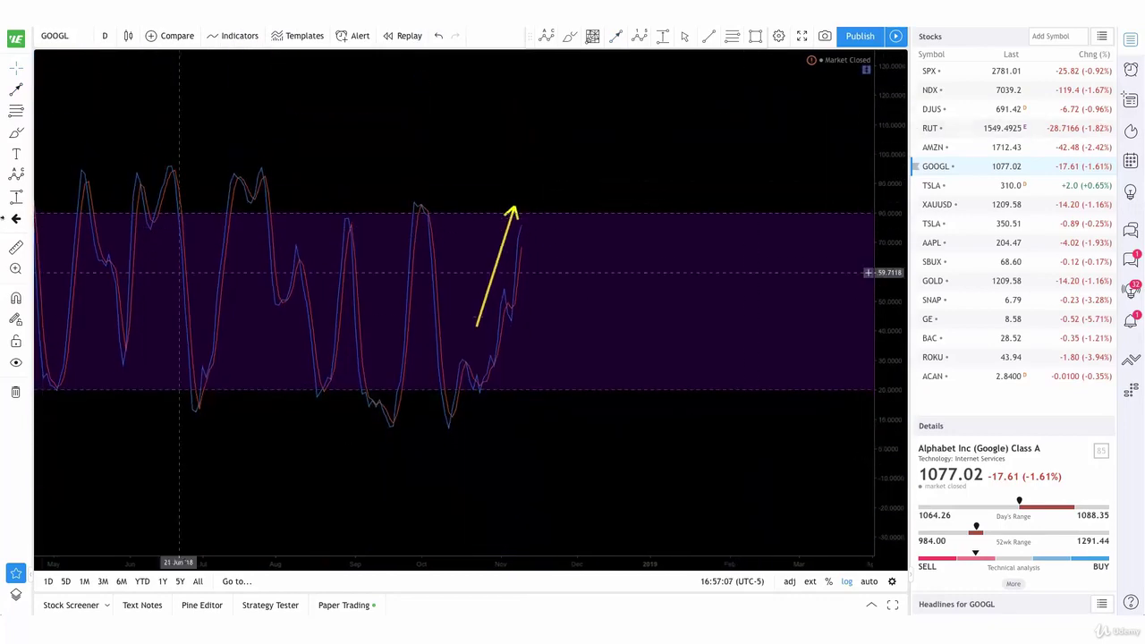
left_click(490, 387)
left_click(544, 240)
double_click(617, 290)
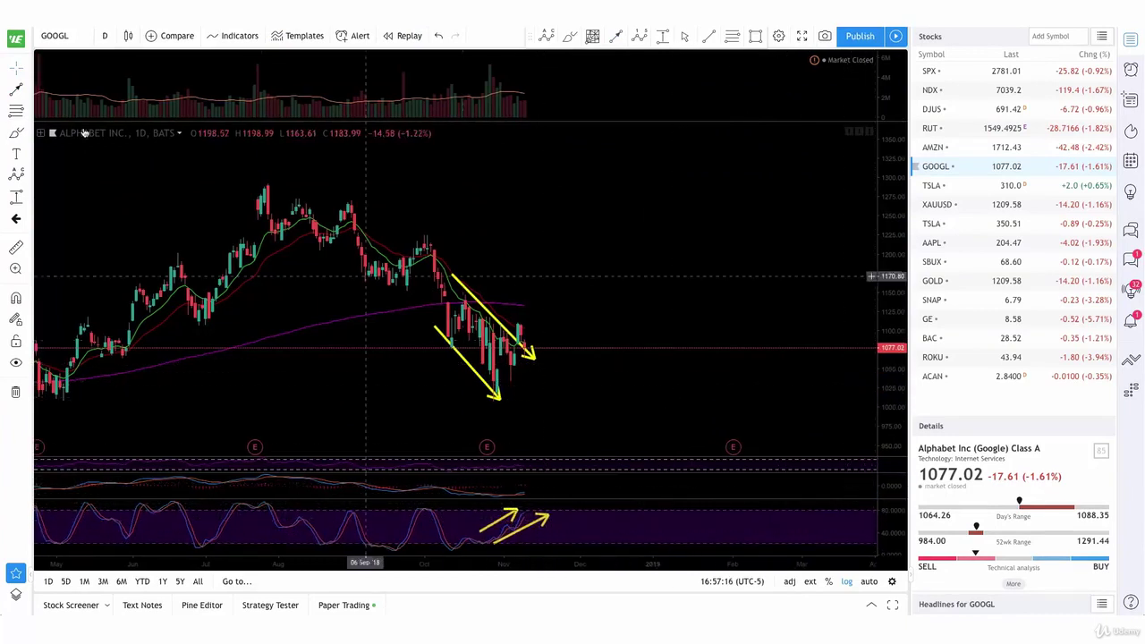
Step: Delete the upper yellow arrow that runs along the October price highs
left_click(27, 91)
left_click(83, 91)
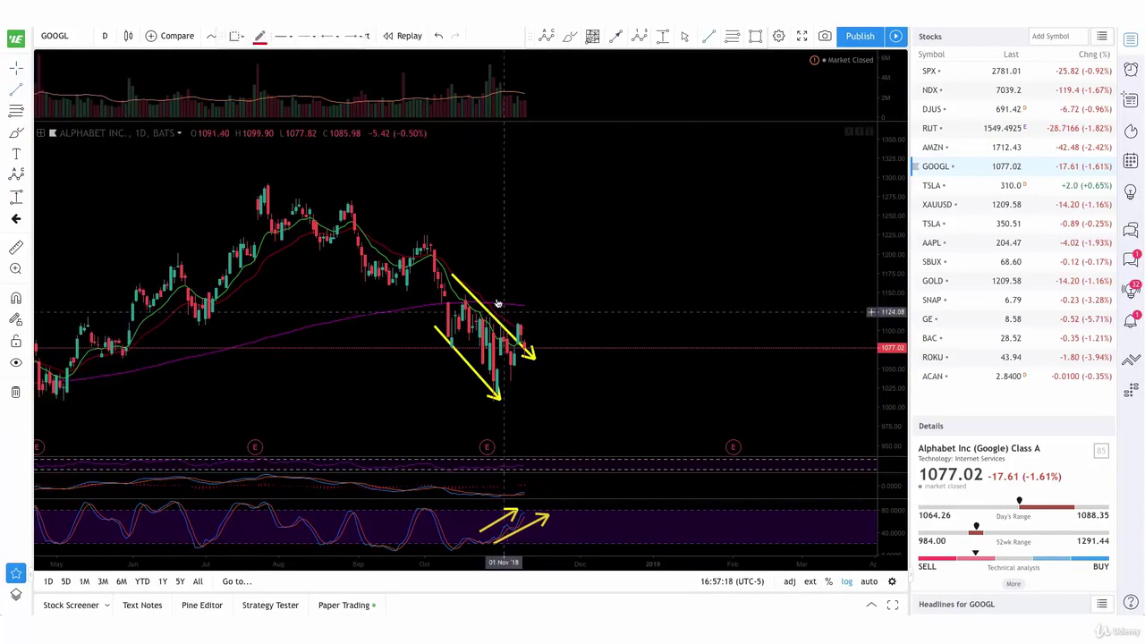
key("Escape")
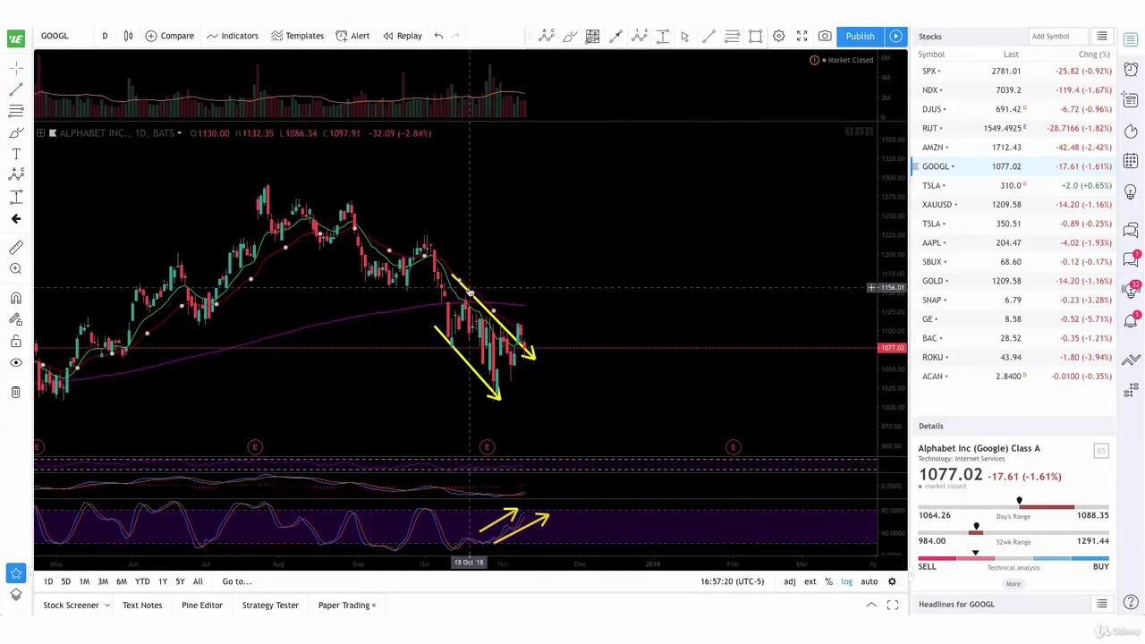
left_click(466, 290)
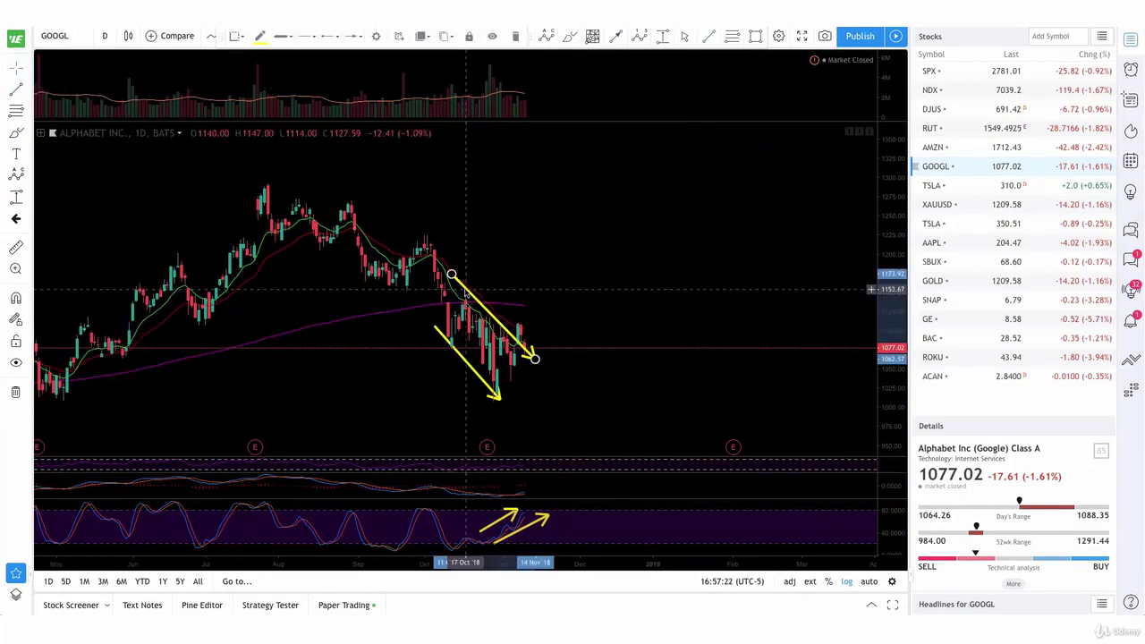
key("Delete")
Step: Draw a red trend line descending from about 1149 on 17 Oct '18 to about 1001 on 5 Dec '18
left_click(467, 296)
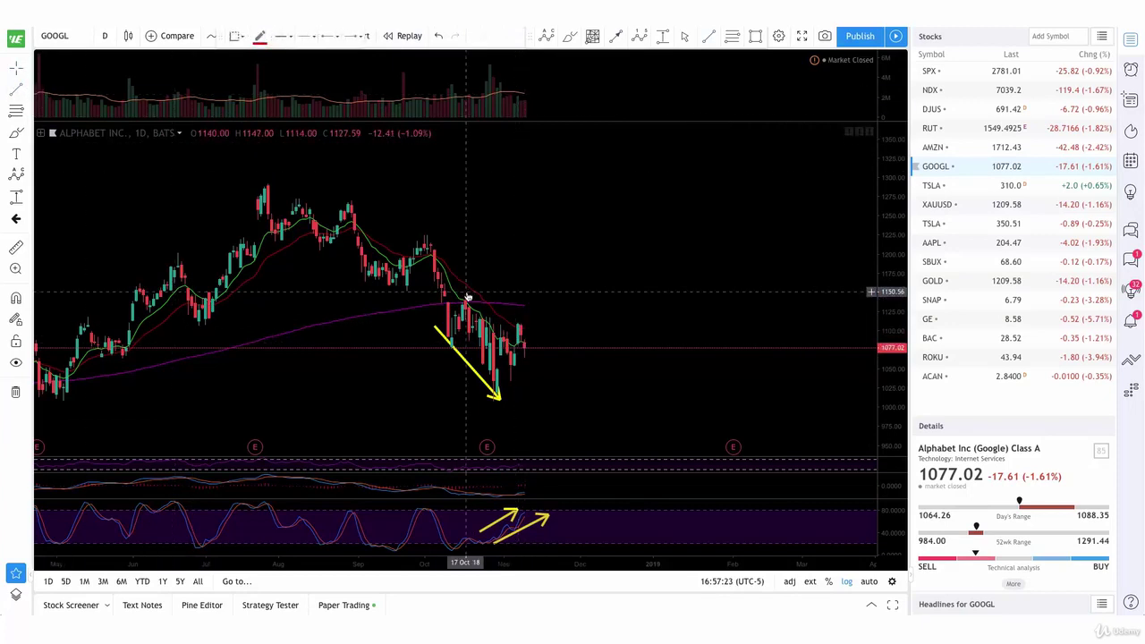
left_click(465, 293)
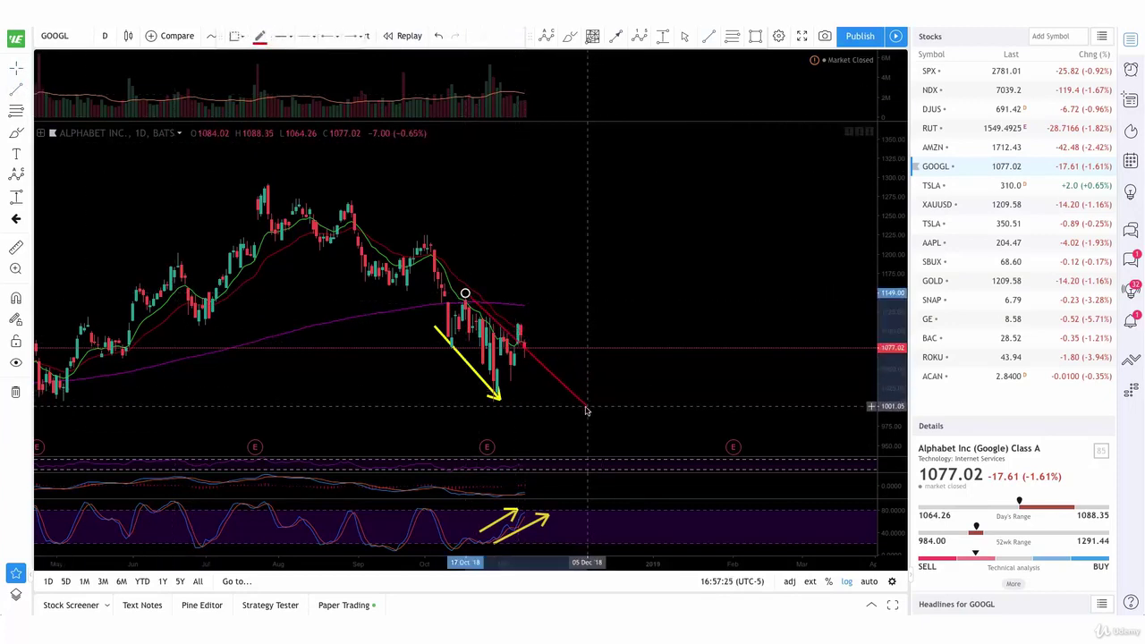
left_click(585, 407)
left_click(588, 405)
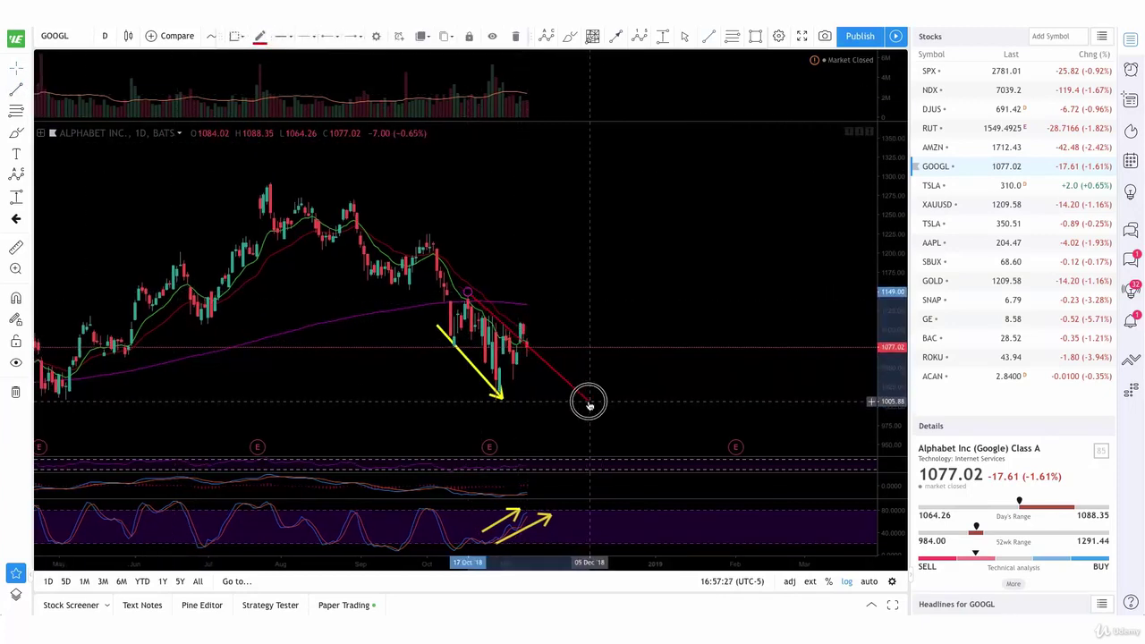
Step: Adjust the red trend line's endpoints to about 1151 on 17 Oct '18 and about 1003 in early December
left_click_drag(567, 287, 561, 284)
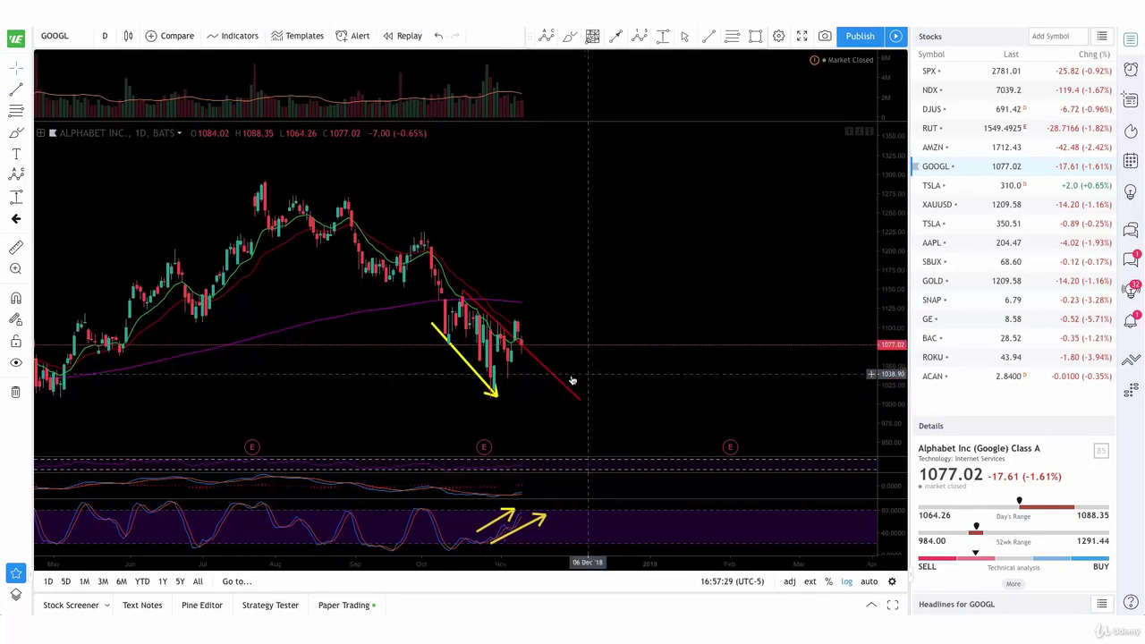
left_click(462, 291)
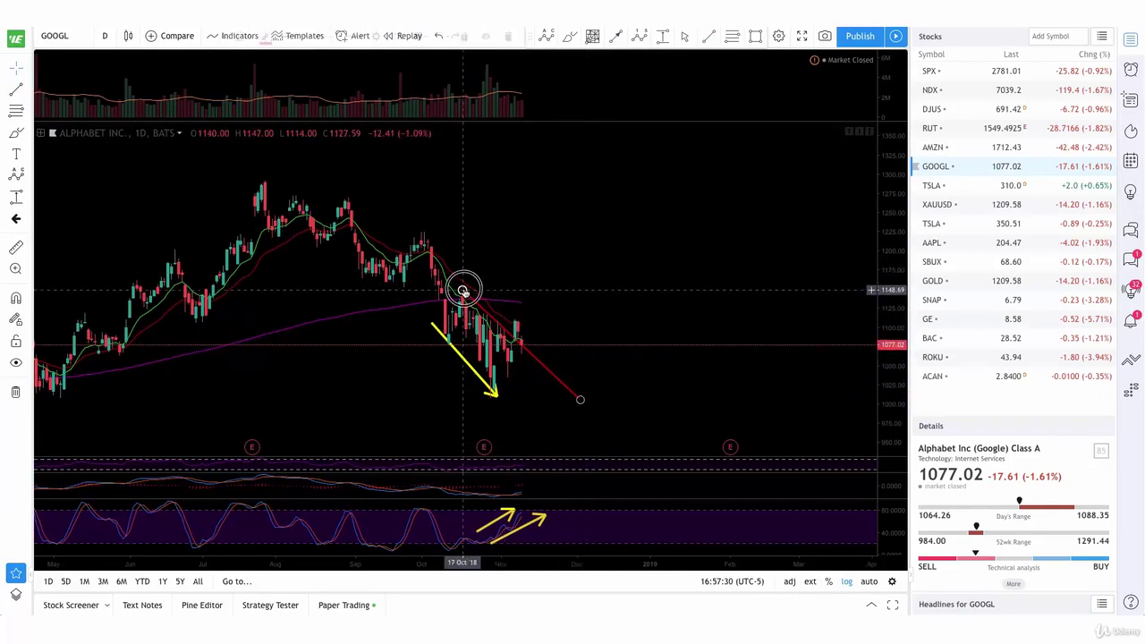
left_click(580, 400)
left_click_drag(581, 400, 577, 401)
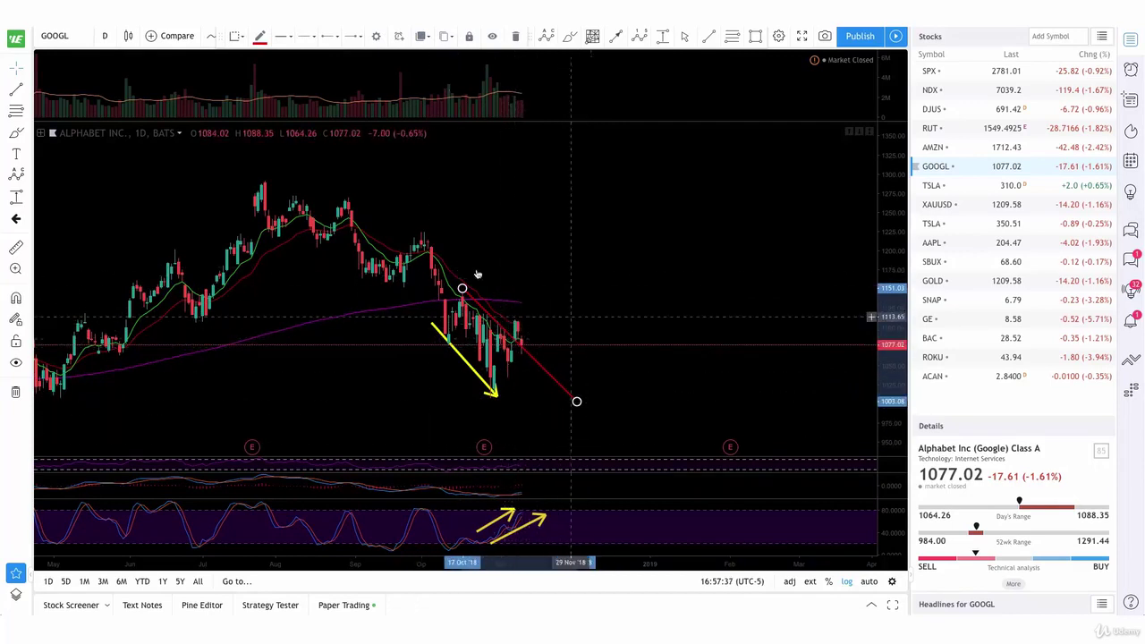
Step: Delete the three yellow arrows on the price and stochastic, along with the red descending trend line
left_click(469, 365)
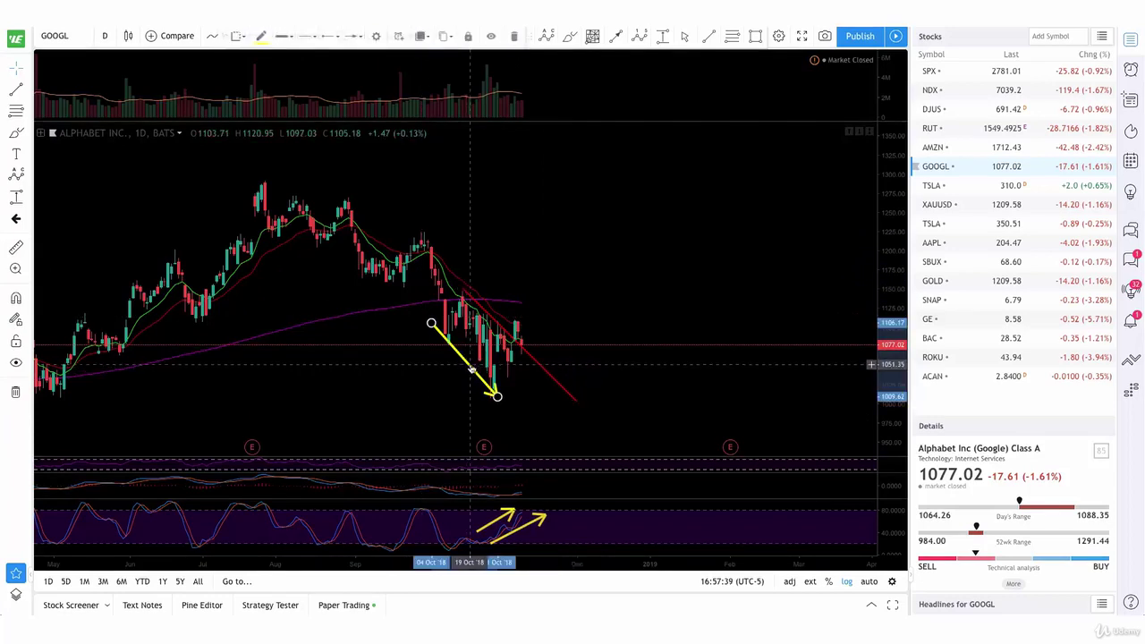
key("Delete")
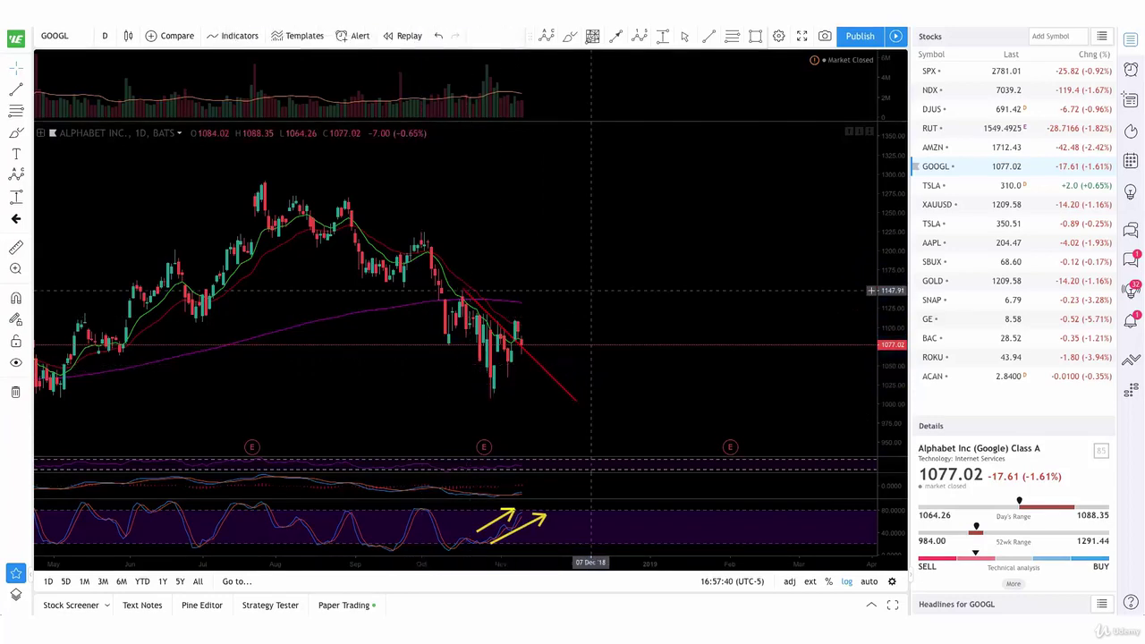
left_click(532, 526)
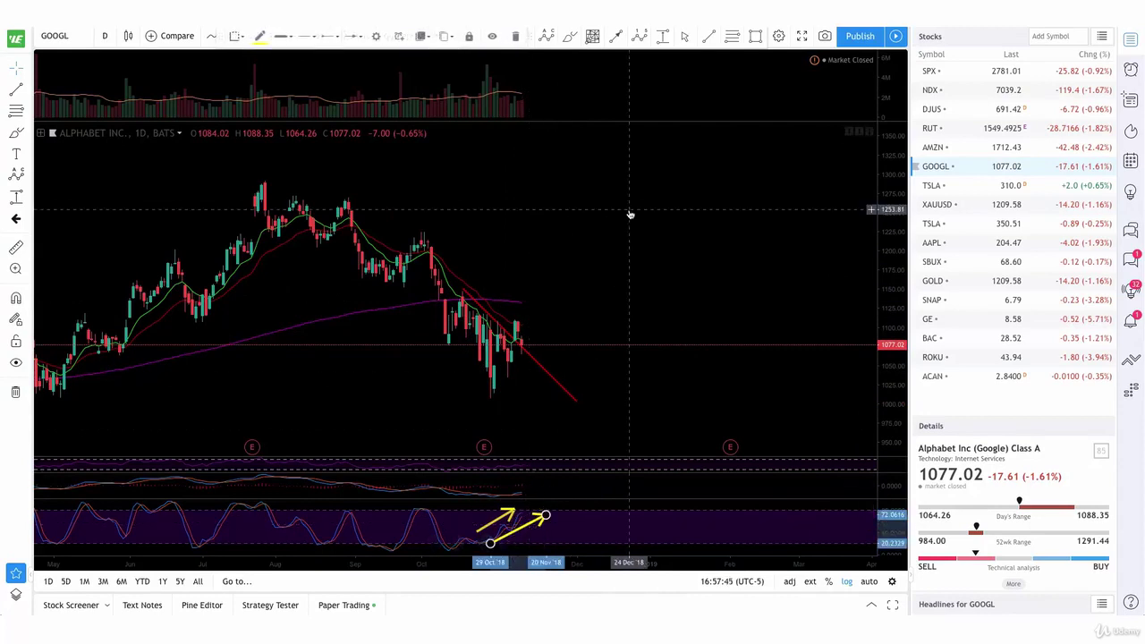
key("Delete")
left_click(505, 518)
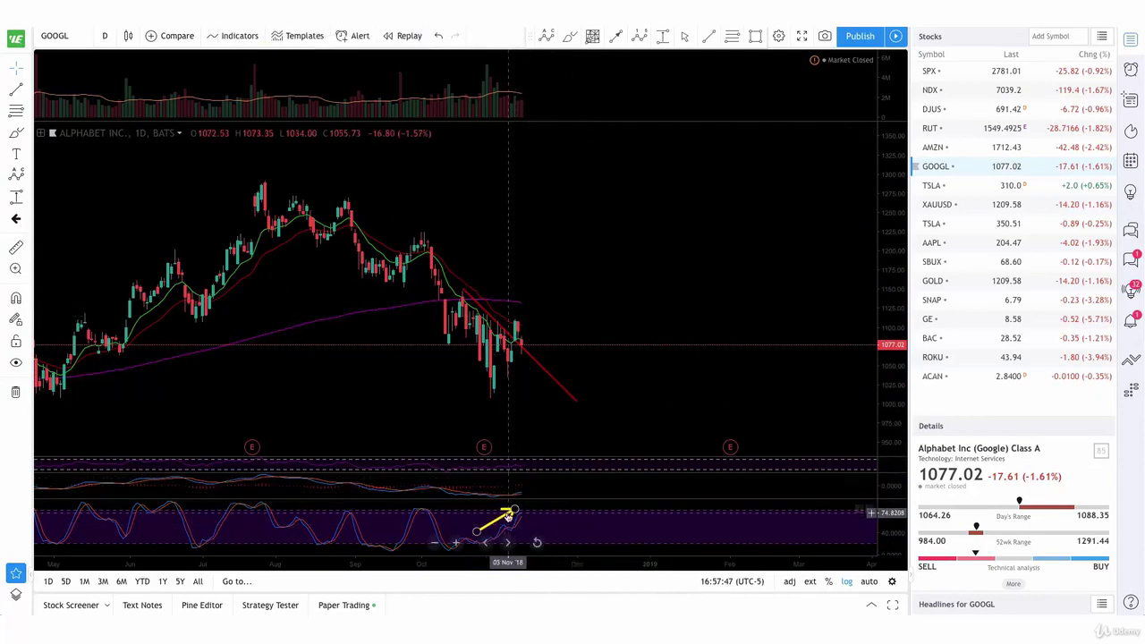
key("Delete")
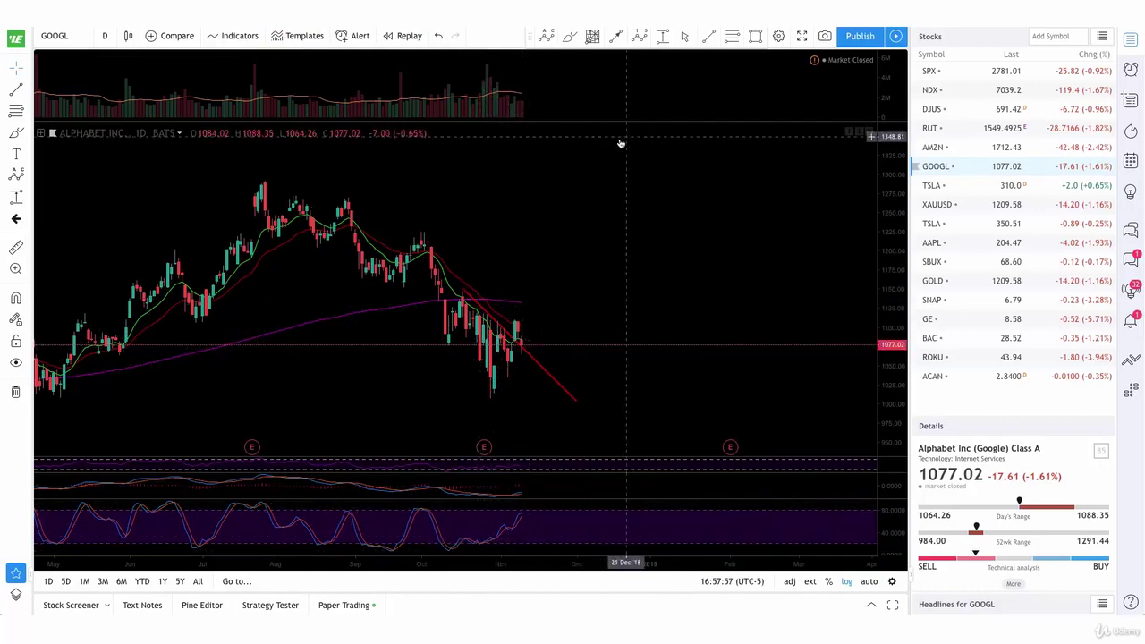
left_click(546, 344)
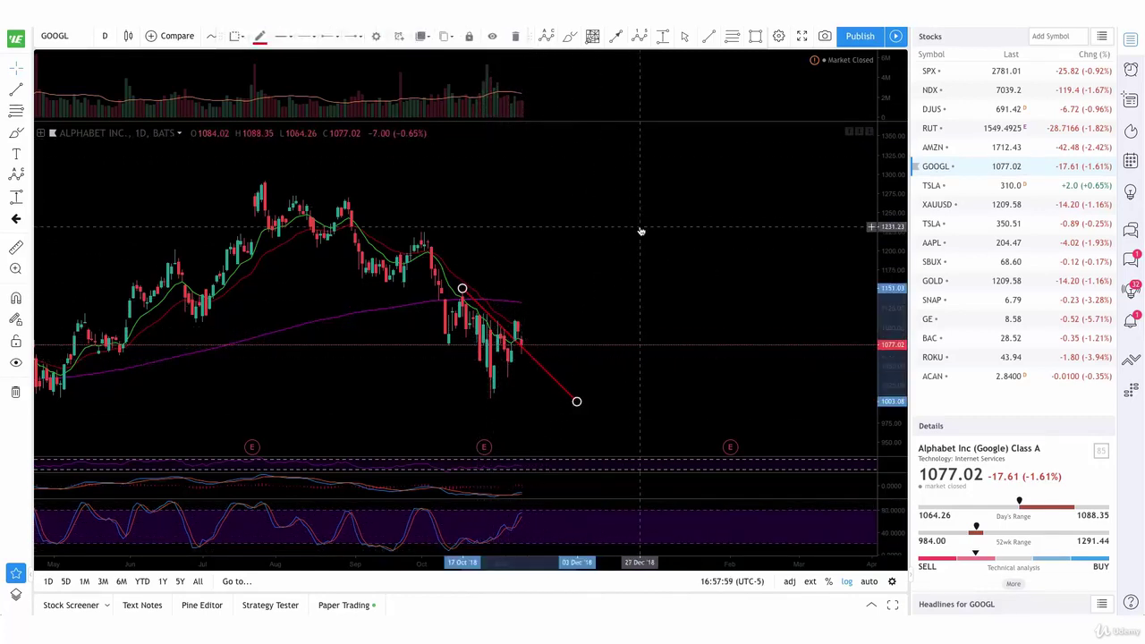
key("Delete")
Step: Draw a falling yellow arrow on the price from about 1224 on 31 Jul '18 to about 1091 on 5 Oct '18
left_click_drag(564, 292, 696, 259)
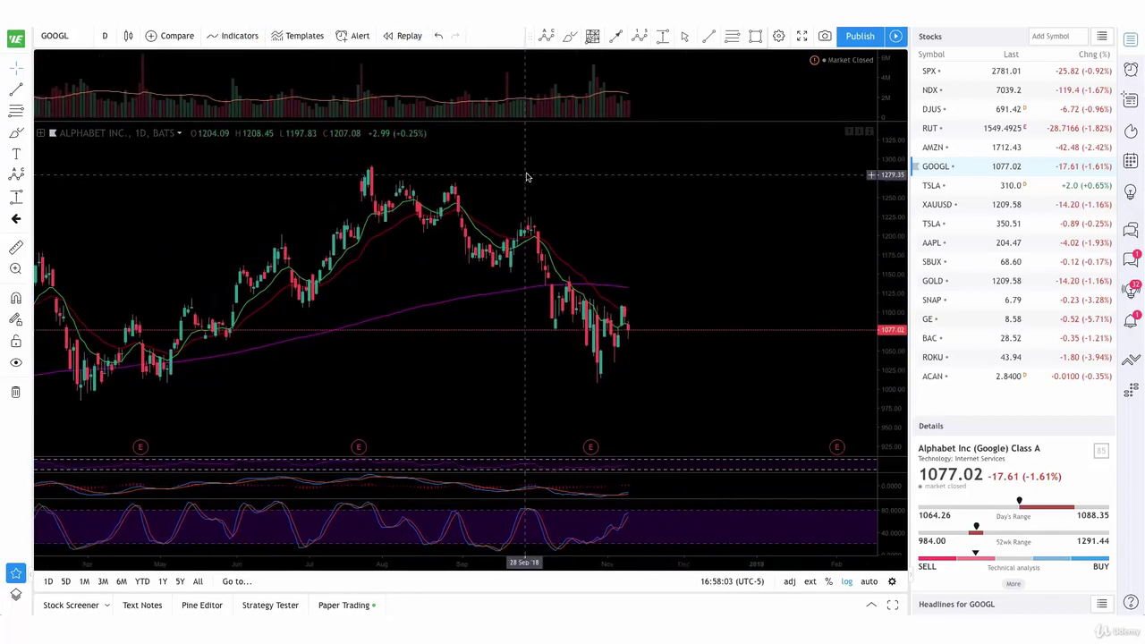
left_click_drag(526, 178, 545, 185)
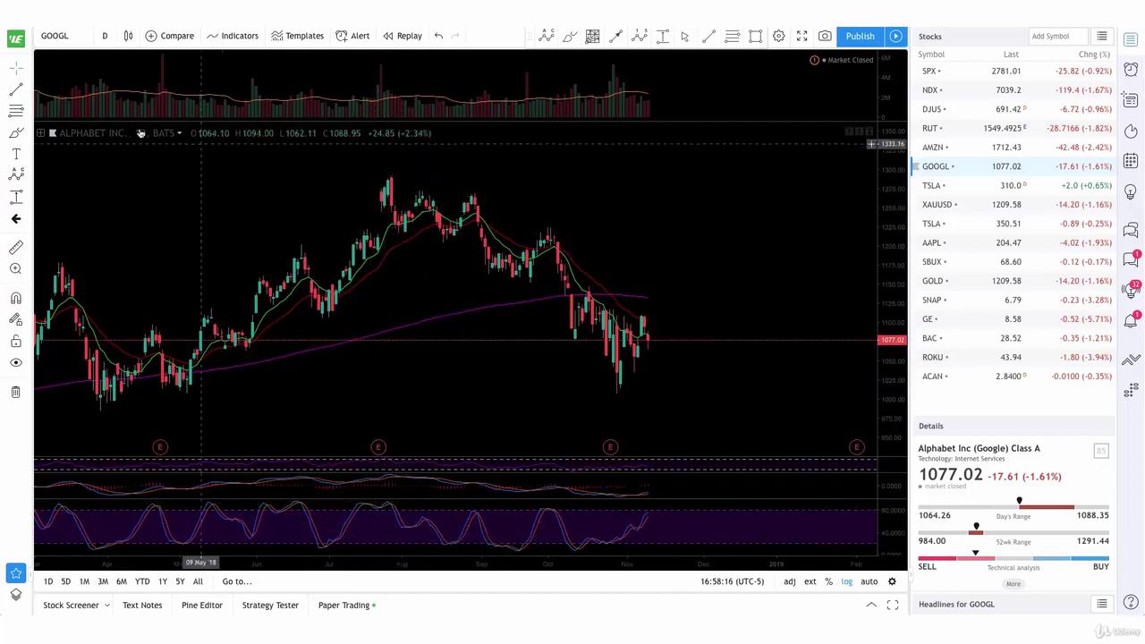
left_click(24, 90)
left_click(105, 266)
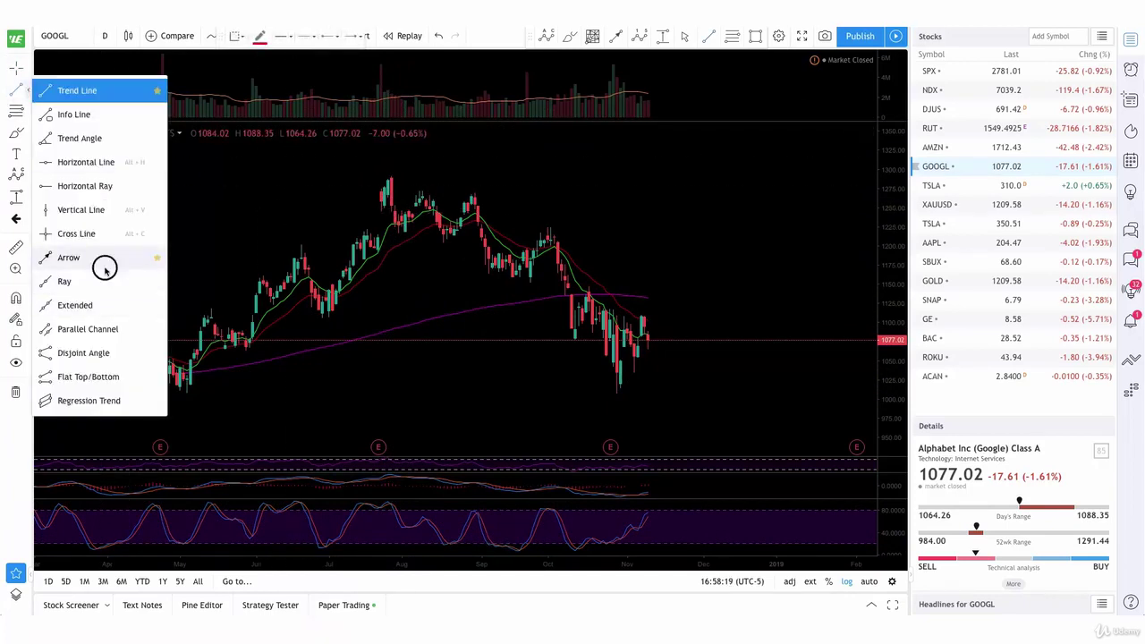
left_click(399, 227)
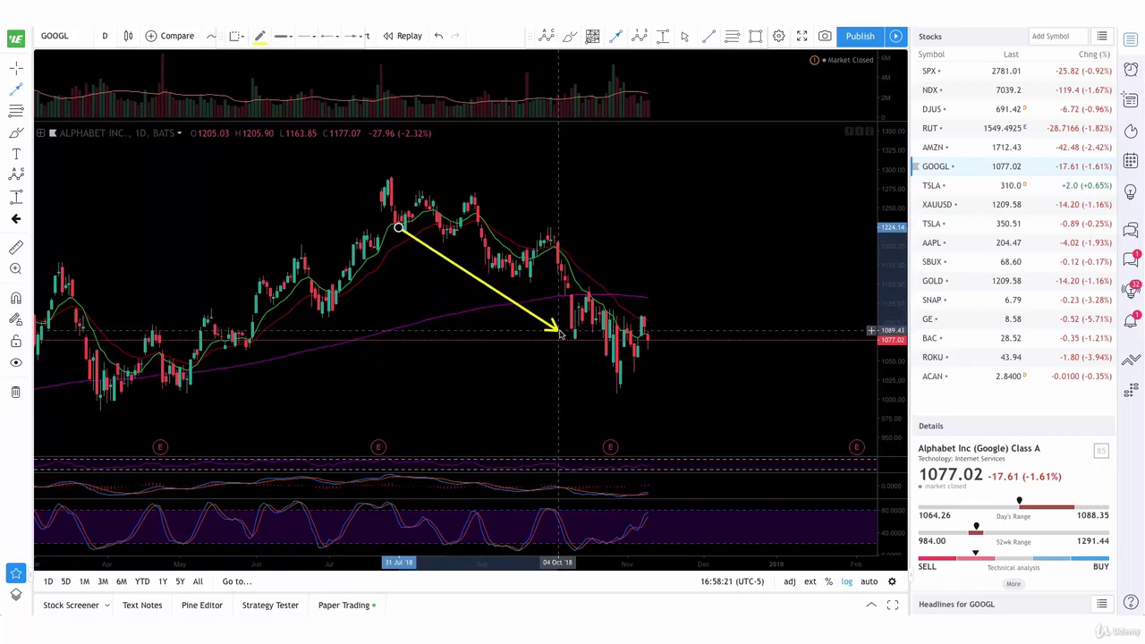
left_click(560, 329)
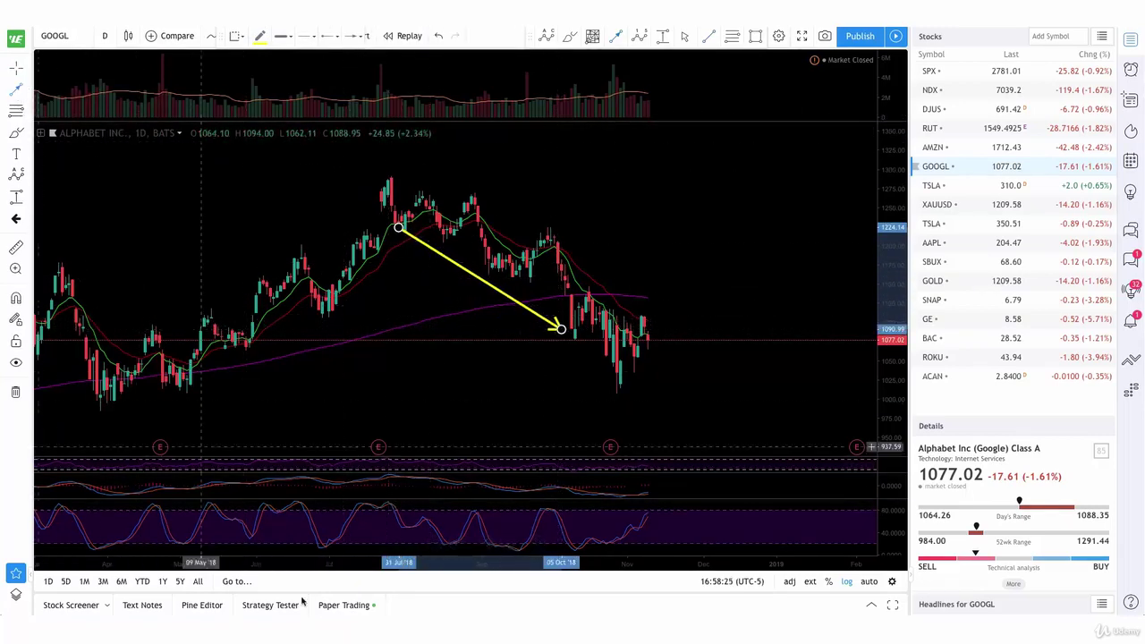
Step: Draw a falling yellow arrow on the stochastic from about 80 on 26 Jul '18 to about 18 around 20 Aug '18
left_click(389, 509)
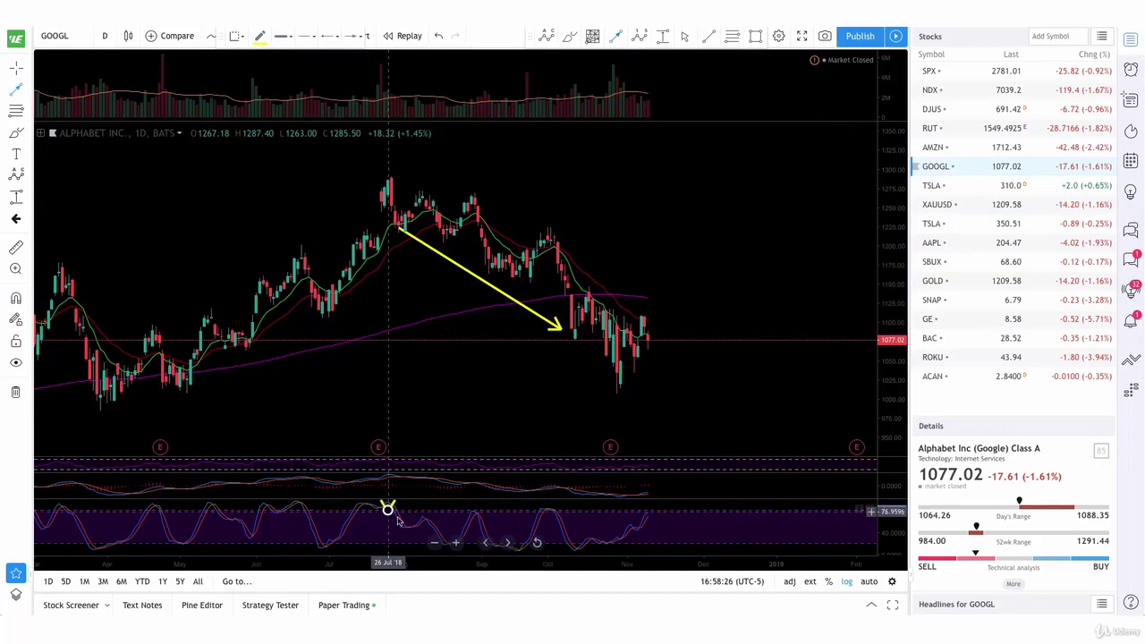
left_click(454, 543)
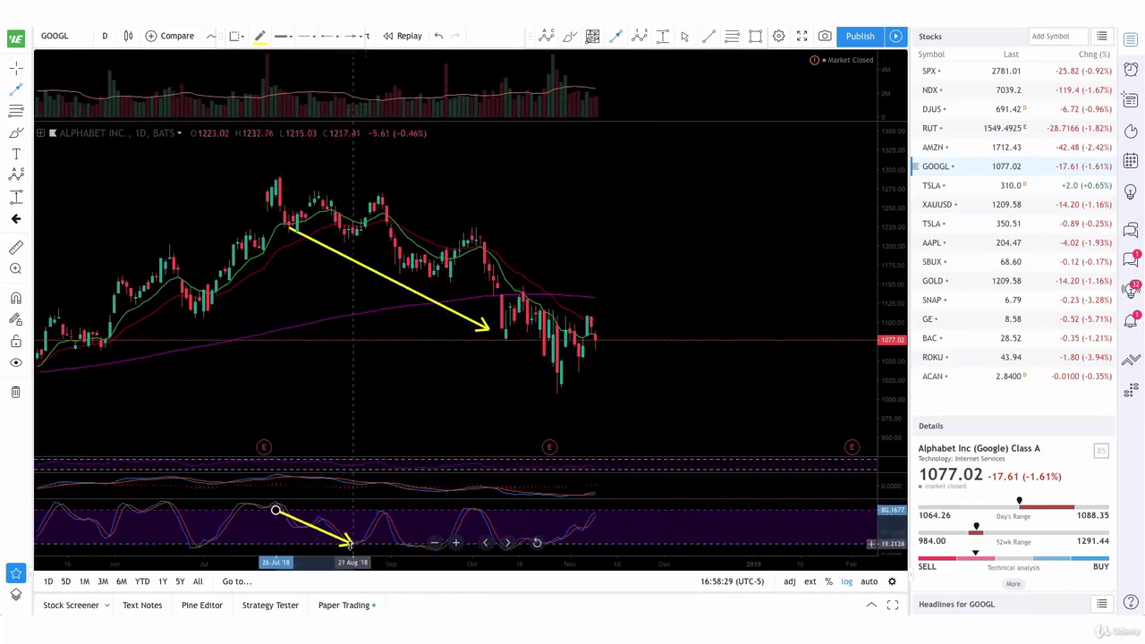
left_click(349, 543)
Step: Delete the falling yellow arrows from the stochastic and the price
left_click_drag(368, 391, 443, 373)
left_click(383, 532)
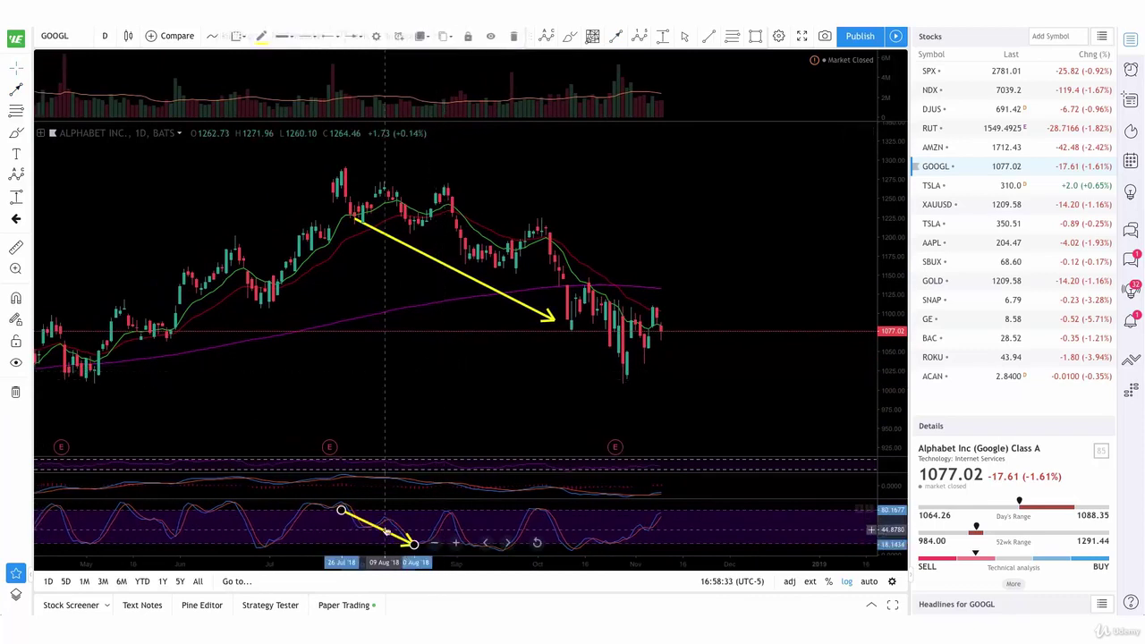
key("Delete")
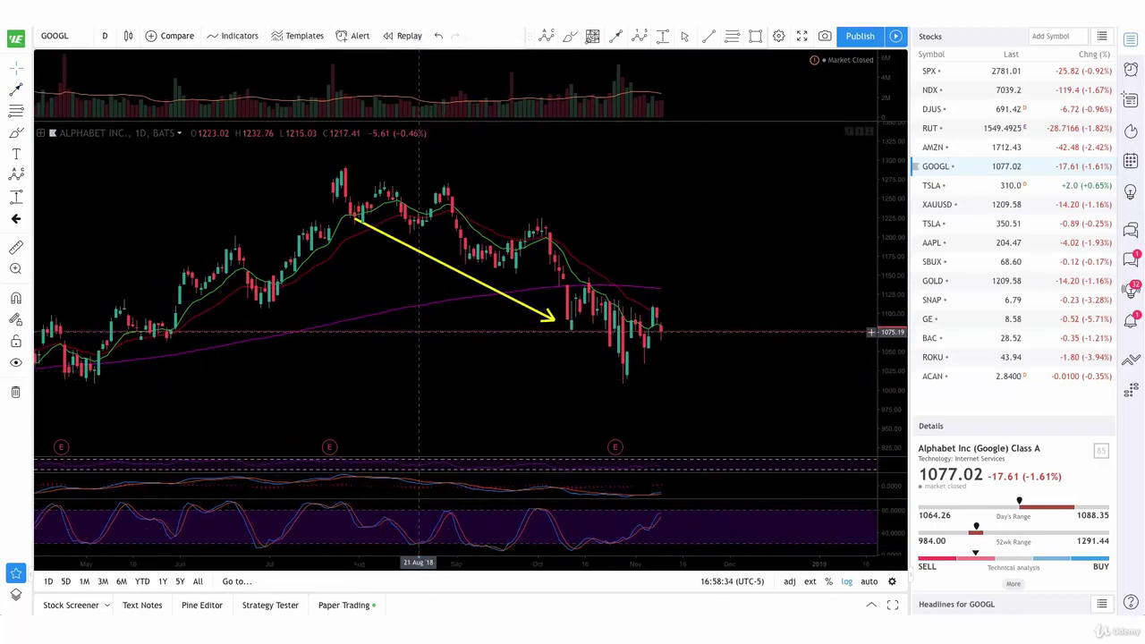
left_click(404, 246)
key("Delete")
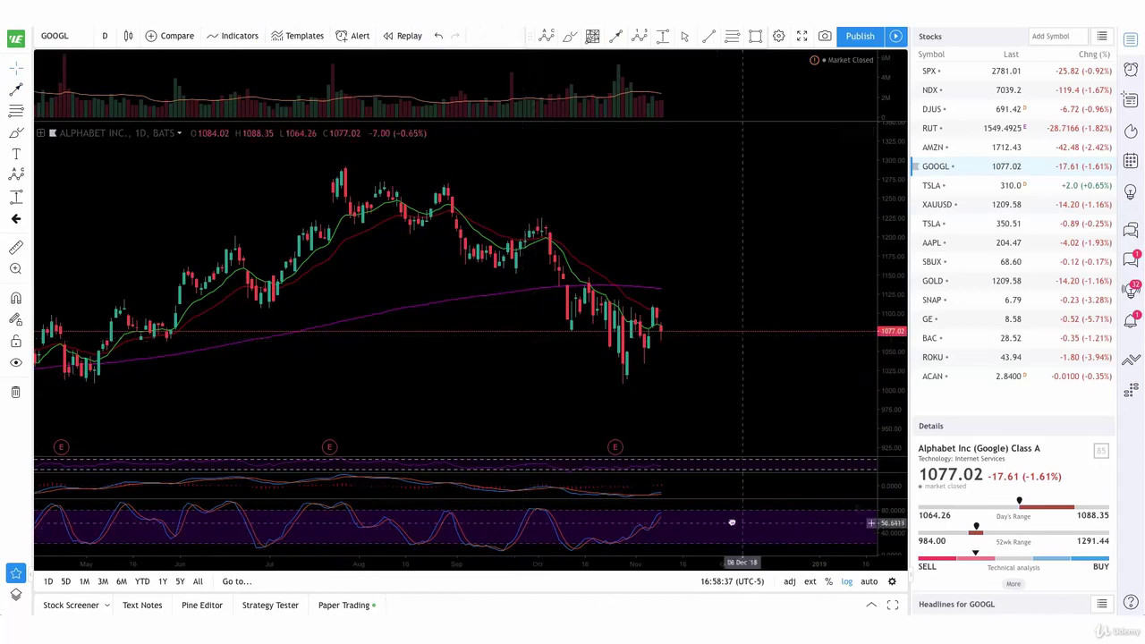
Step: Maximize the stochastic pane, compress its value scale to examine the swings beyond the 20 and 80 levels, and restore the full chart layout
double_click(706, 527)
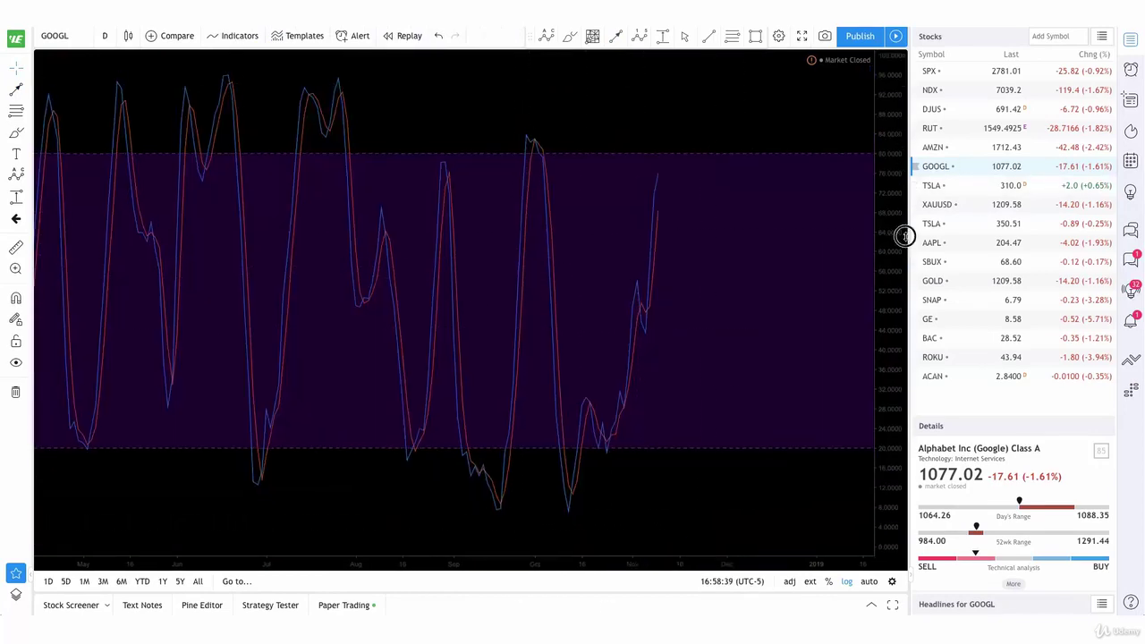
left_click_drag(904, 236, 899, 343)
left_click_drag(742, 273, 766, 274)
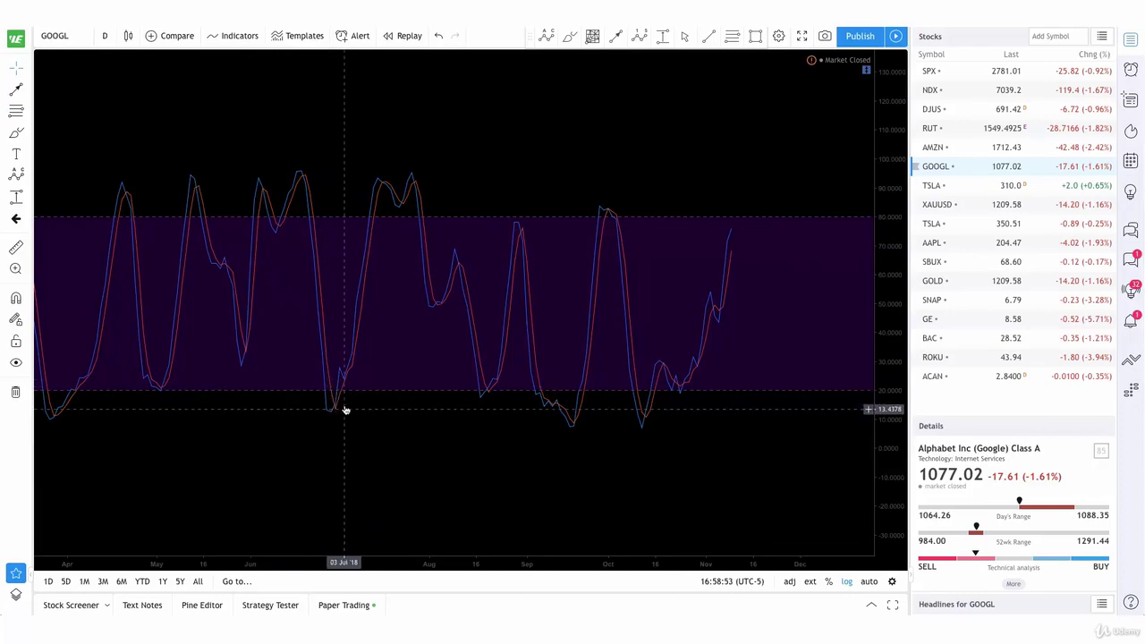
double_click(304, 355)
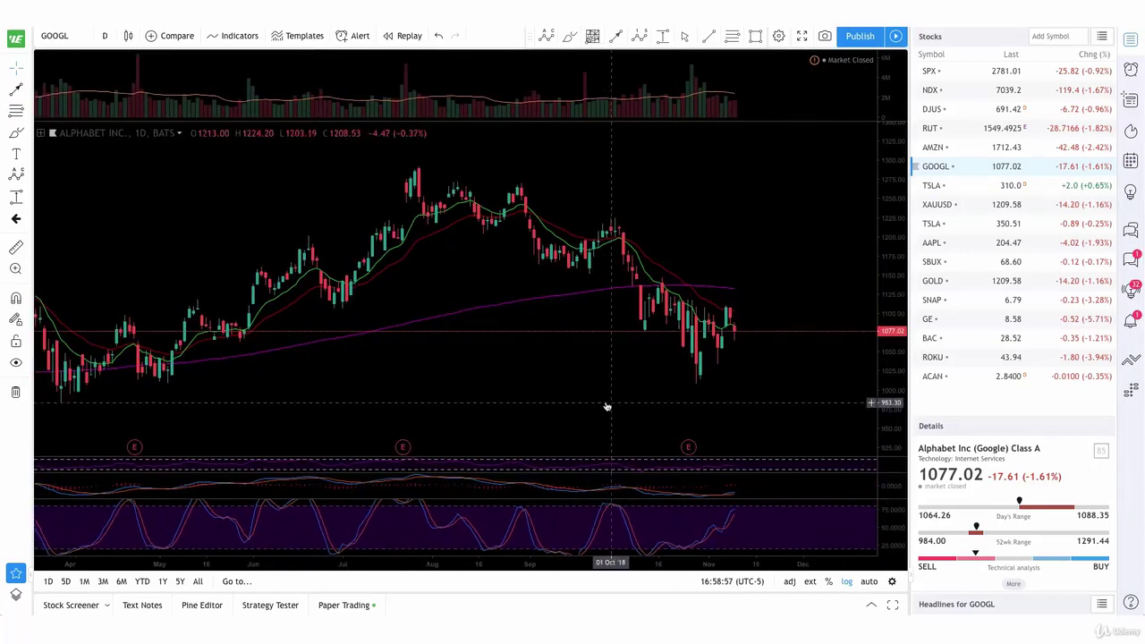
left_click_drag(595, 399, 568, 397)
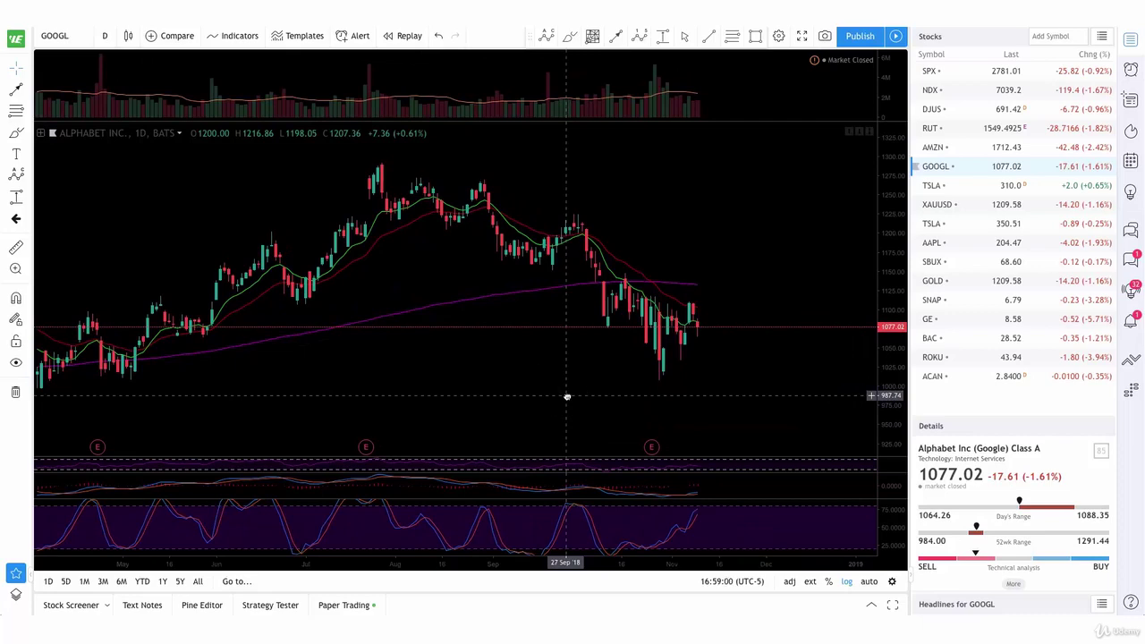